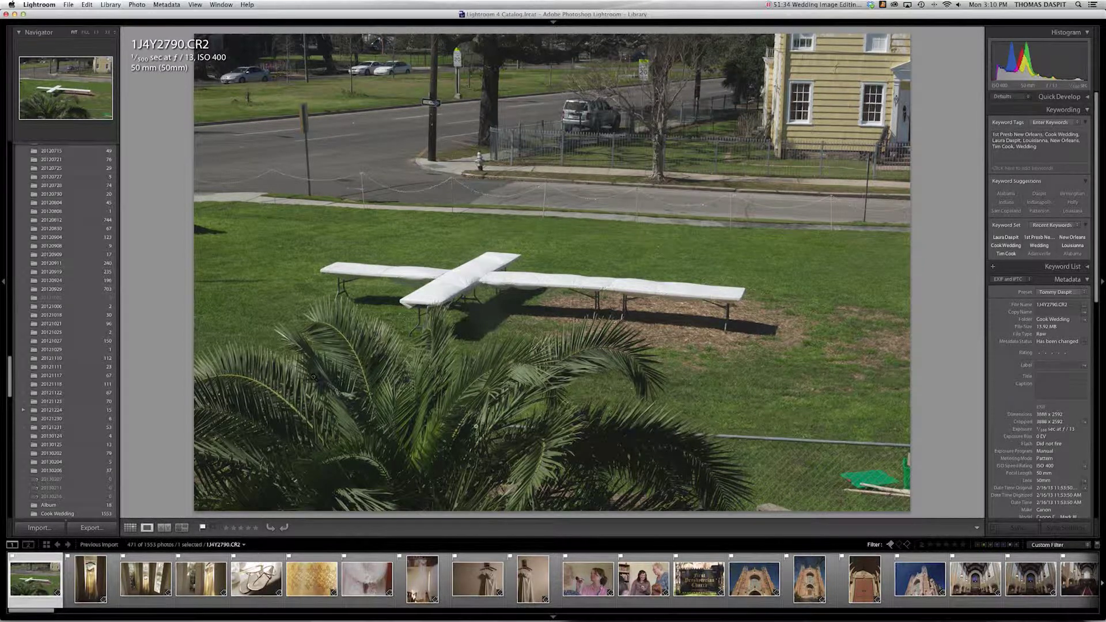
Browse the wedding photos and compare the church interior shots 1J4Y2852, 1J4Y2853 and 1J4Y2854 from the balcony.
scroll(180, 579, "down", 5)
scroll(180, 579, "down", 10)
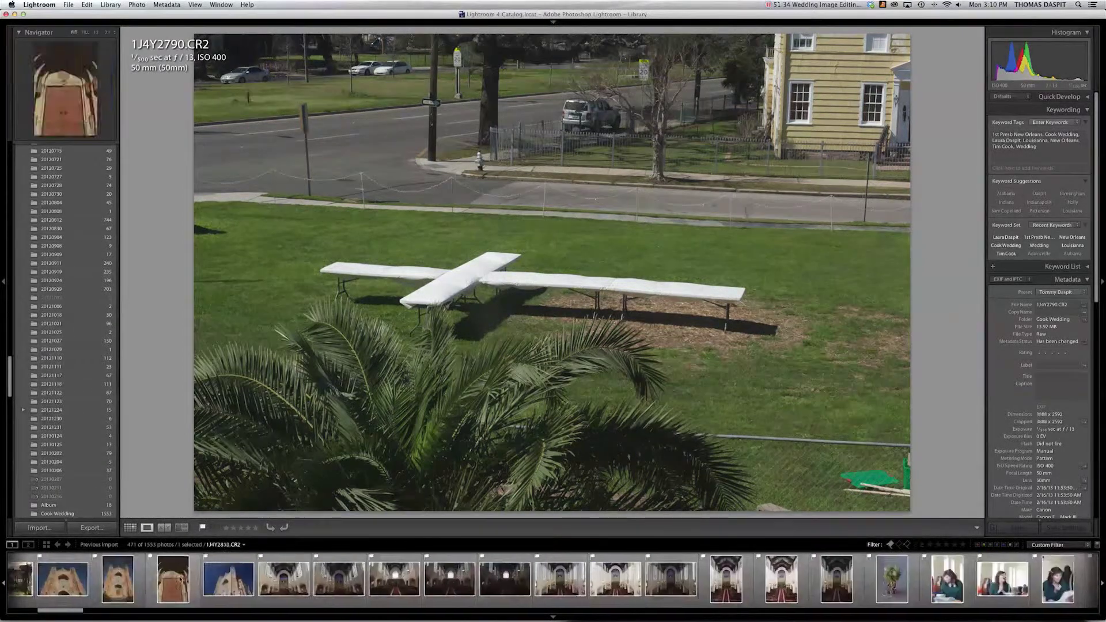
scroll(261, 589, "down", 5)
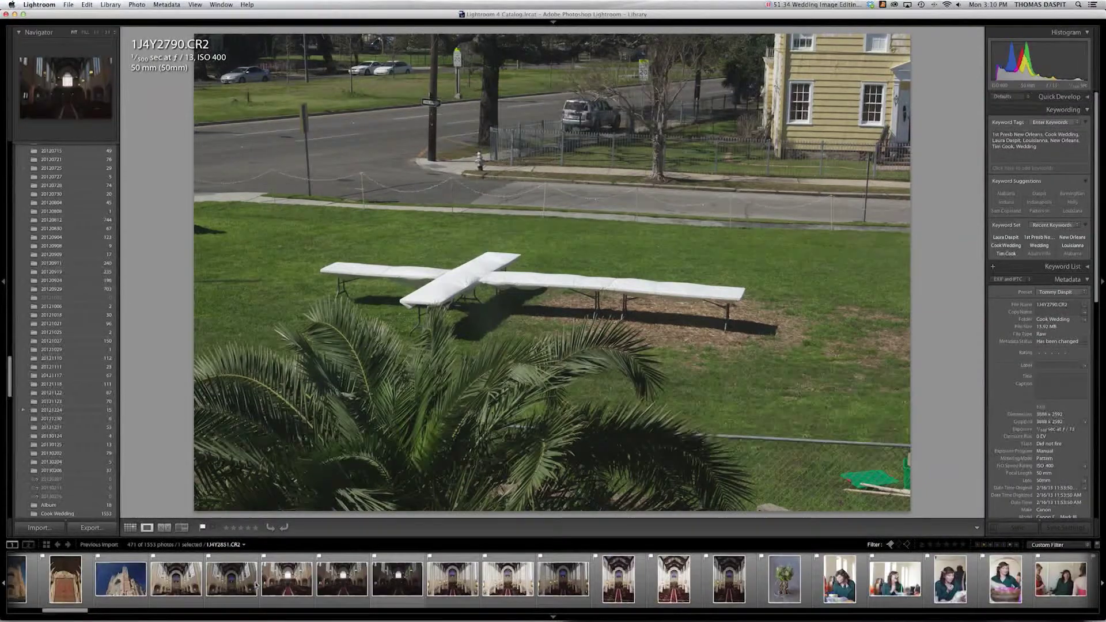
left_click(472, 578)
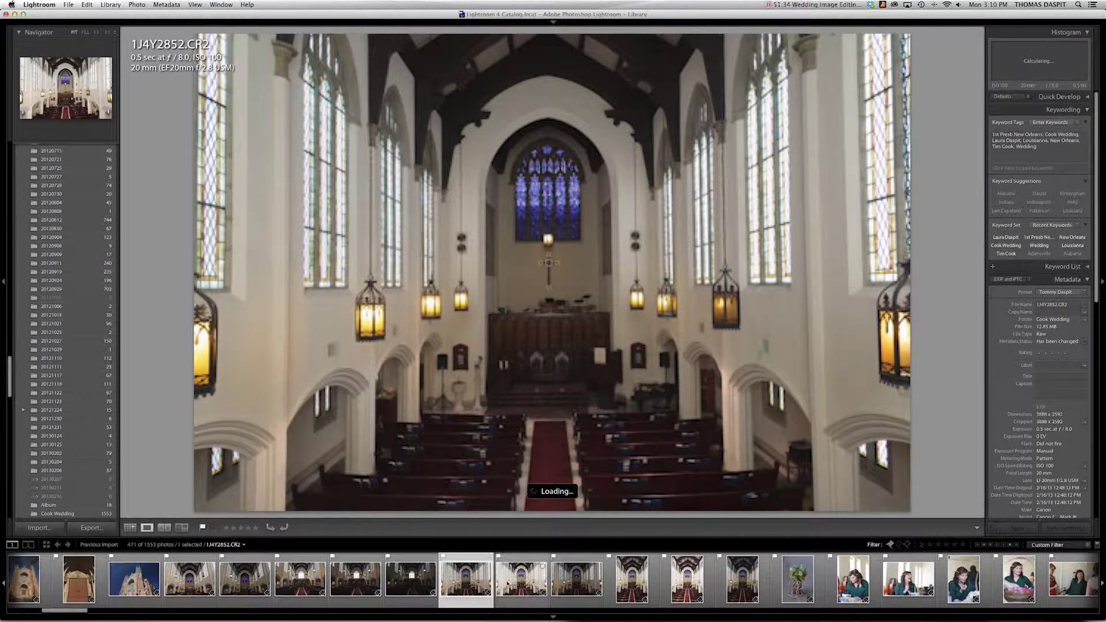
left_click(516, 581)
left_click(564, 583)
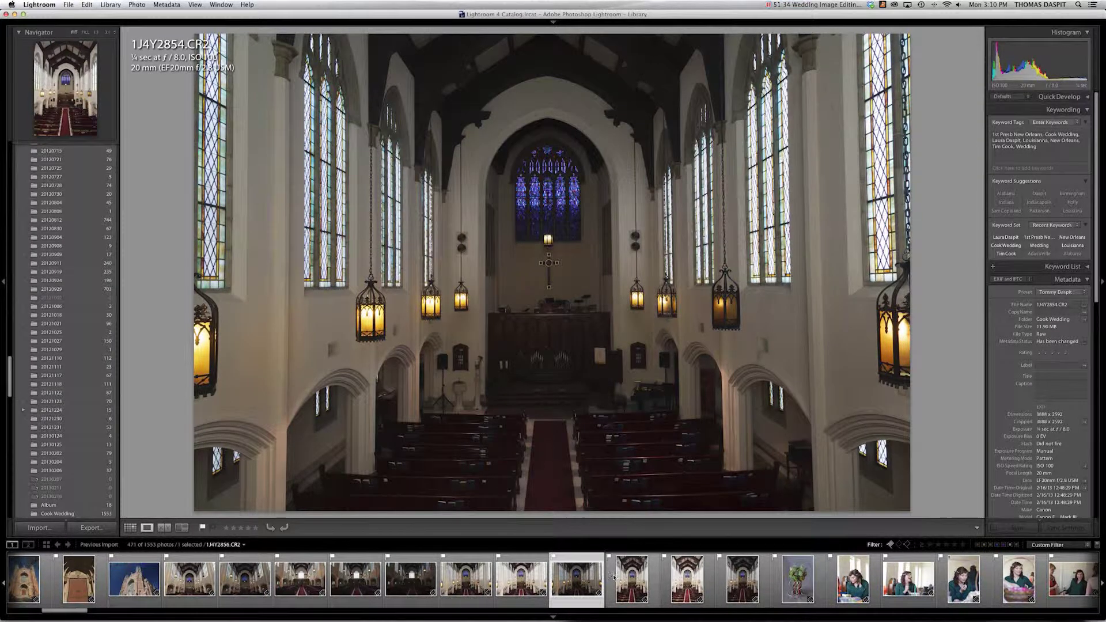
scroll(613, 578, "down", 6)
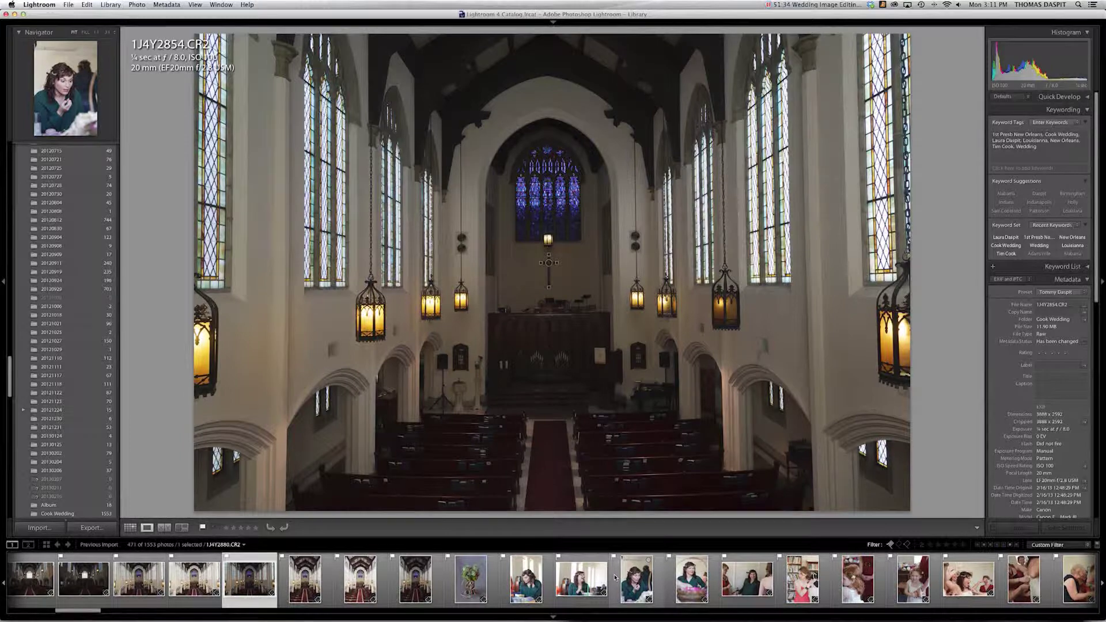
scroll(614, 579, "down", 6)
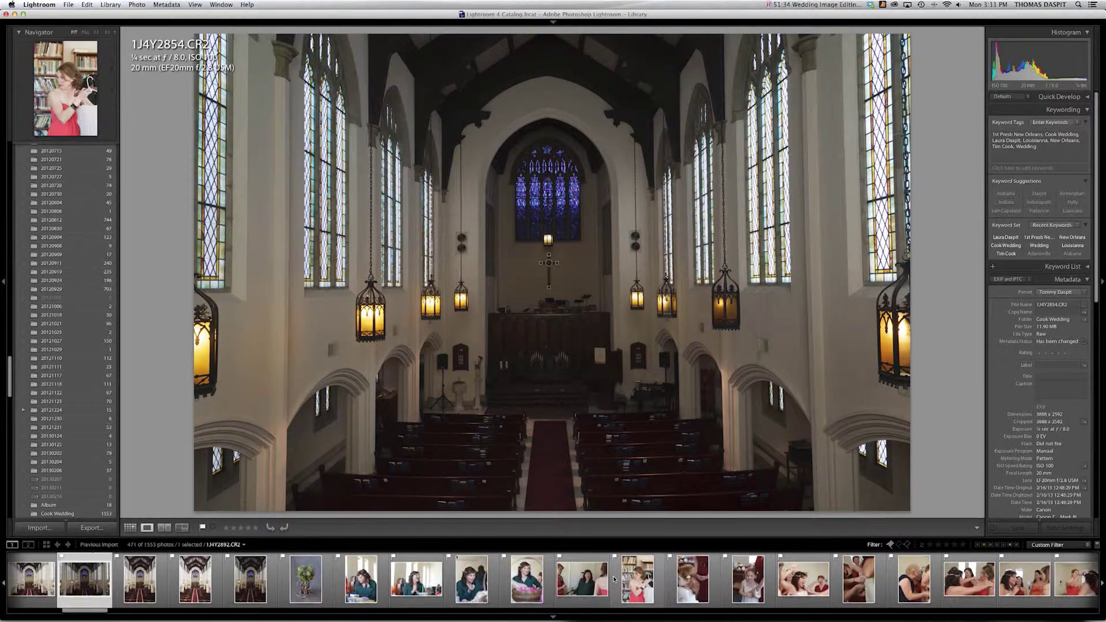
scroll(614, 579, "up", 10)
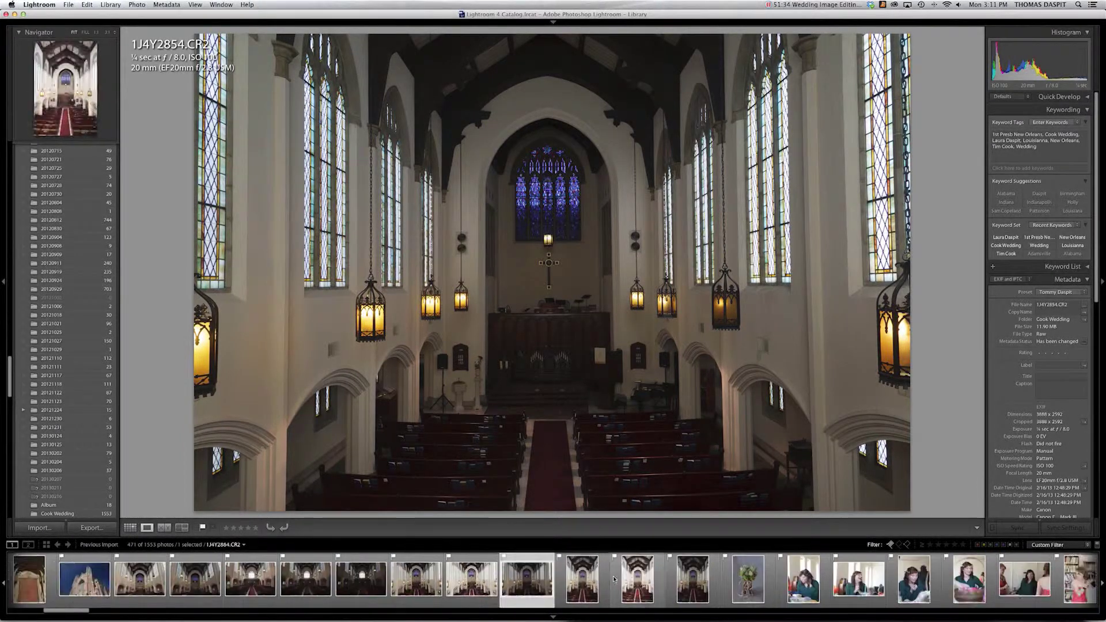
scroll(614, 579, "up", 3)
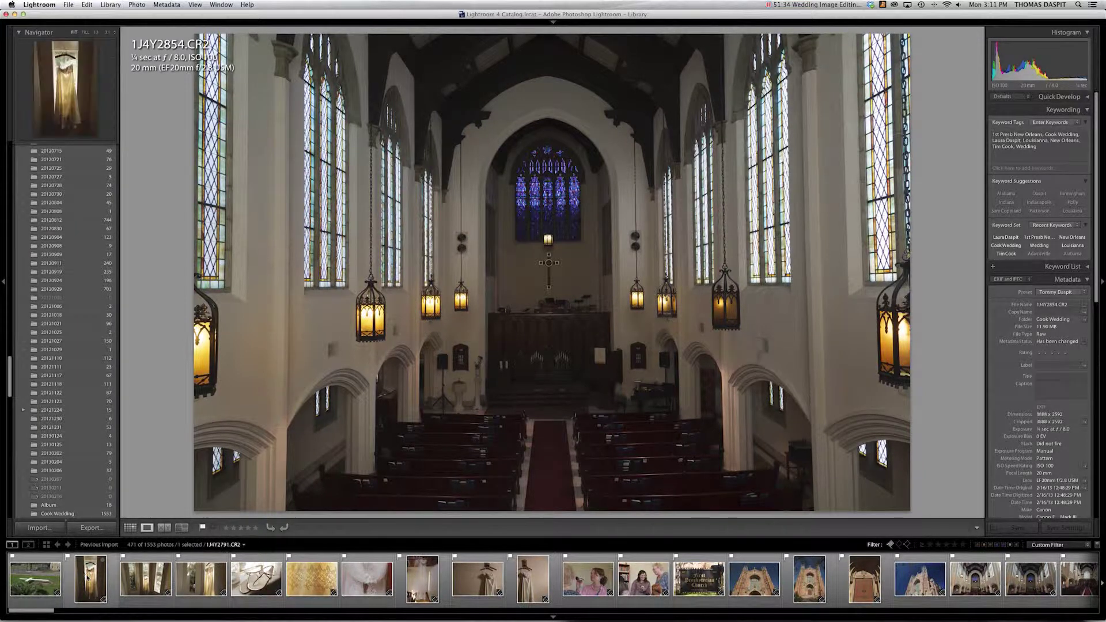
View the hanging wedding dress photos and give 1J4Y2796.CR2, the dress between three windows, the red color label.
left_click(478, 590)
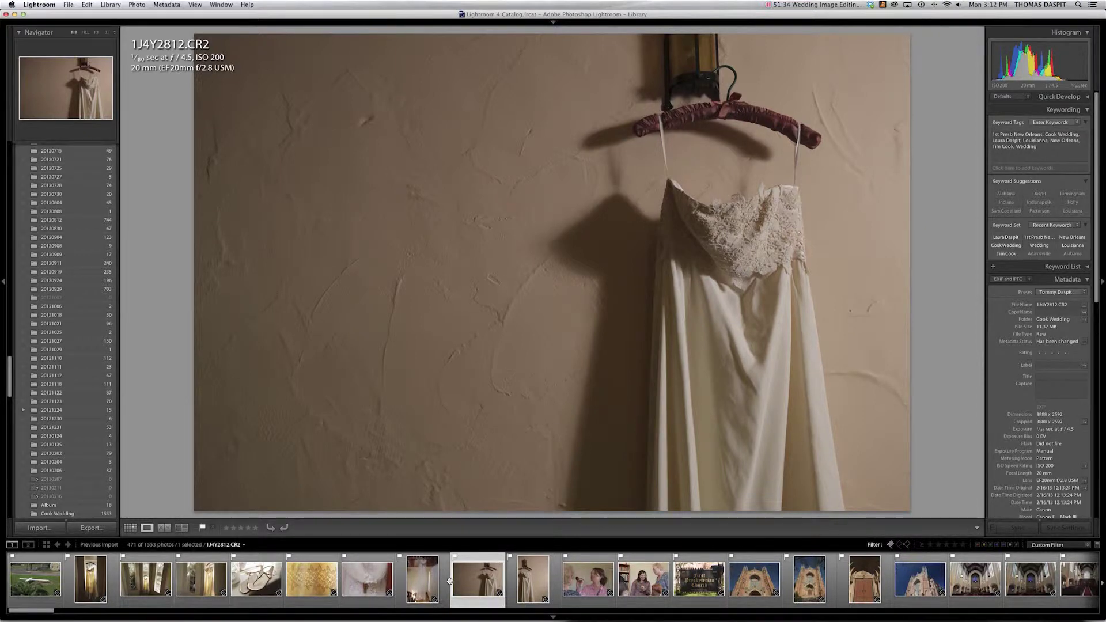
left_click(129, 583)
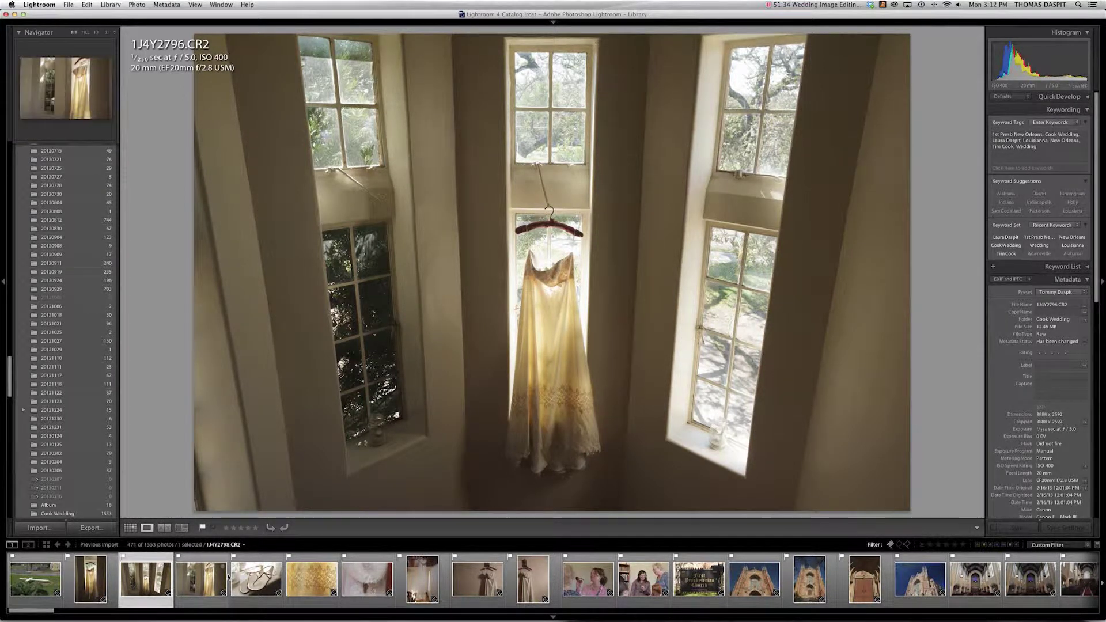
key("6")
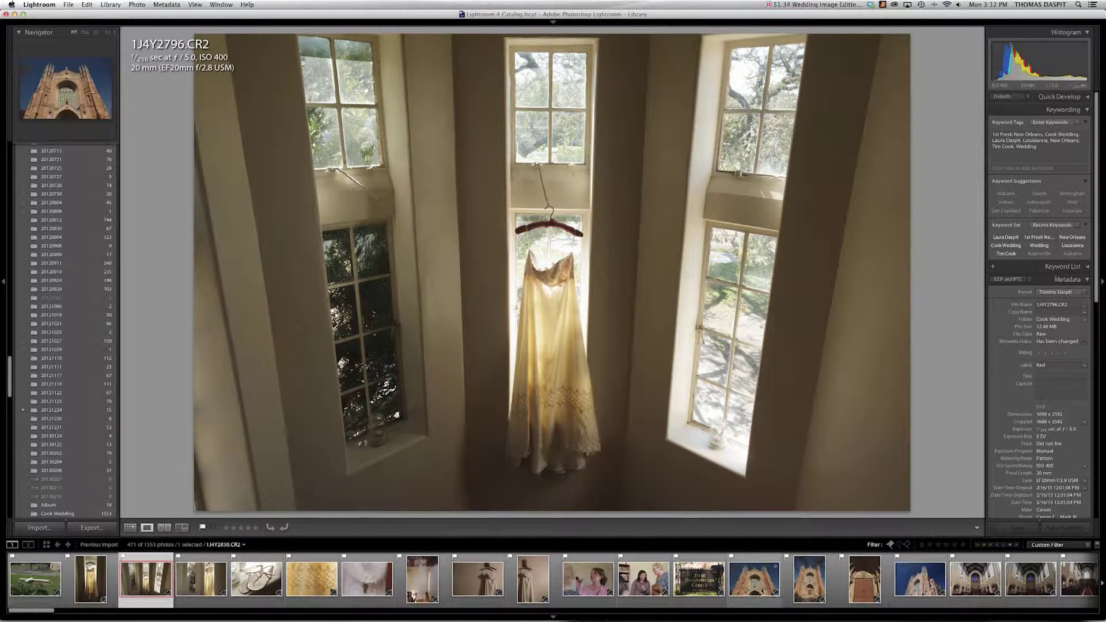
Review the church exterior and interior shots and give the bright nave photo 1J4Y2853.CR2 the red color label.
scroll(759, 590, "down", 5)
scroll(755, 591, "down", 3)
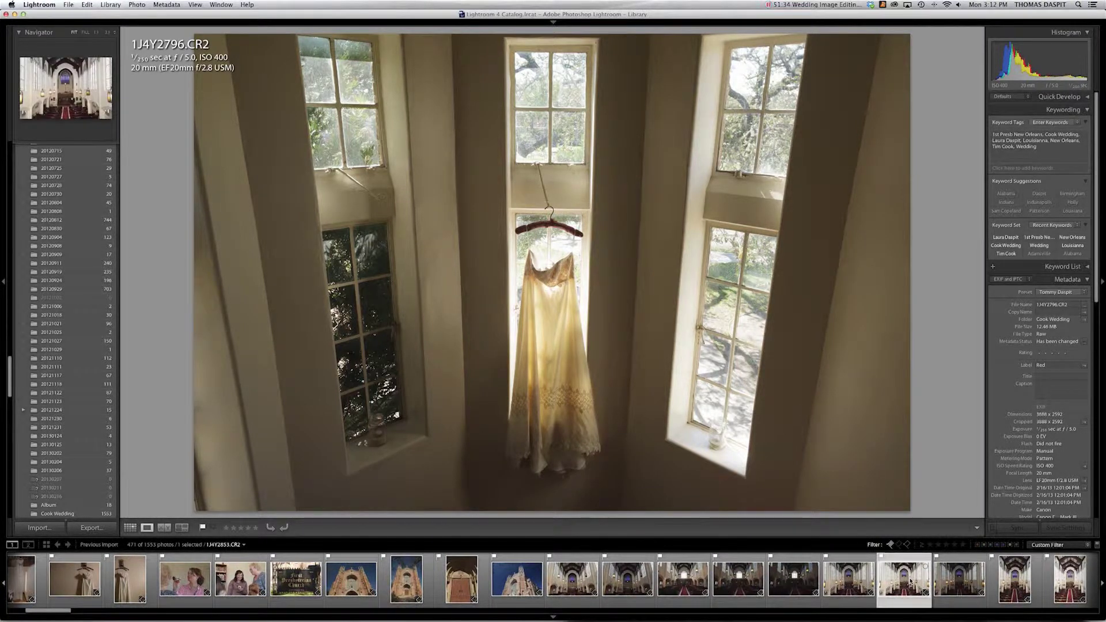
left_click(910, 581)
scroll(917, 583, "down", 3)
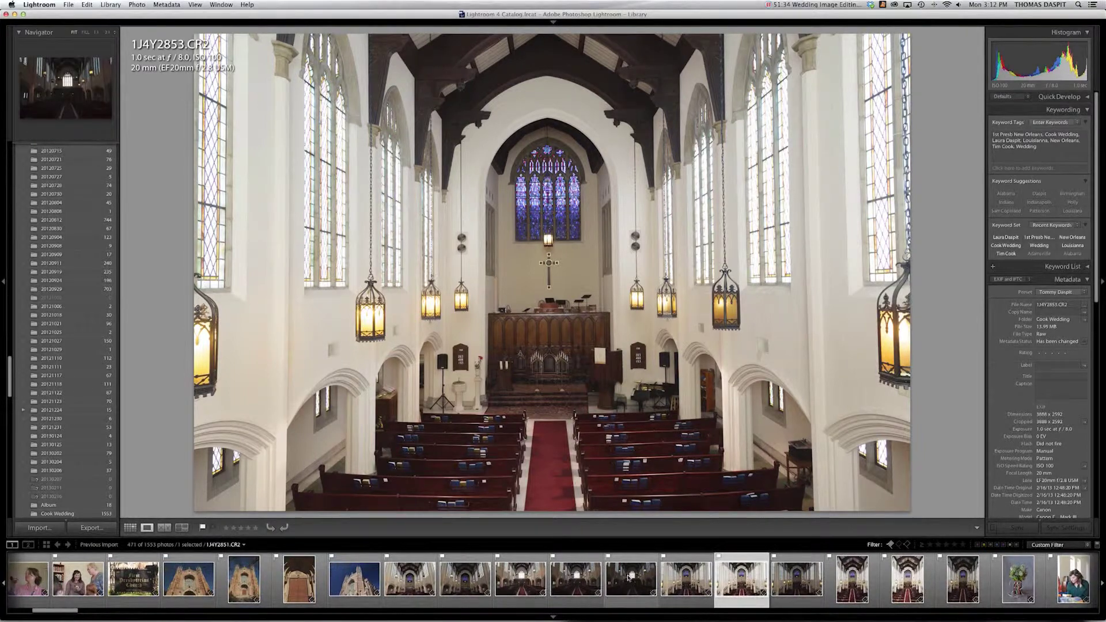
left_click(355, 582)
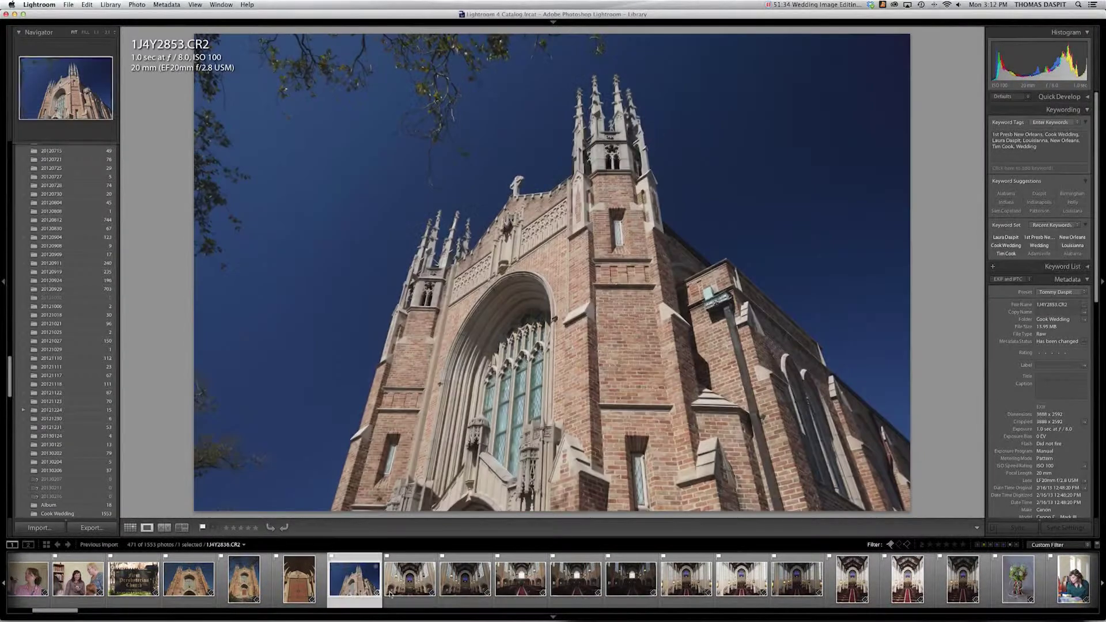
left_click(184, 588)
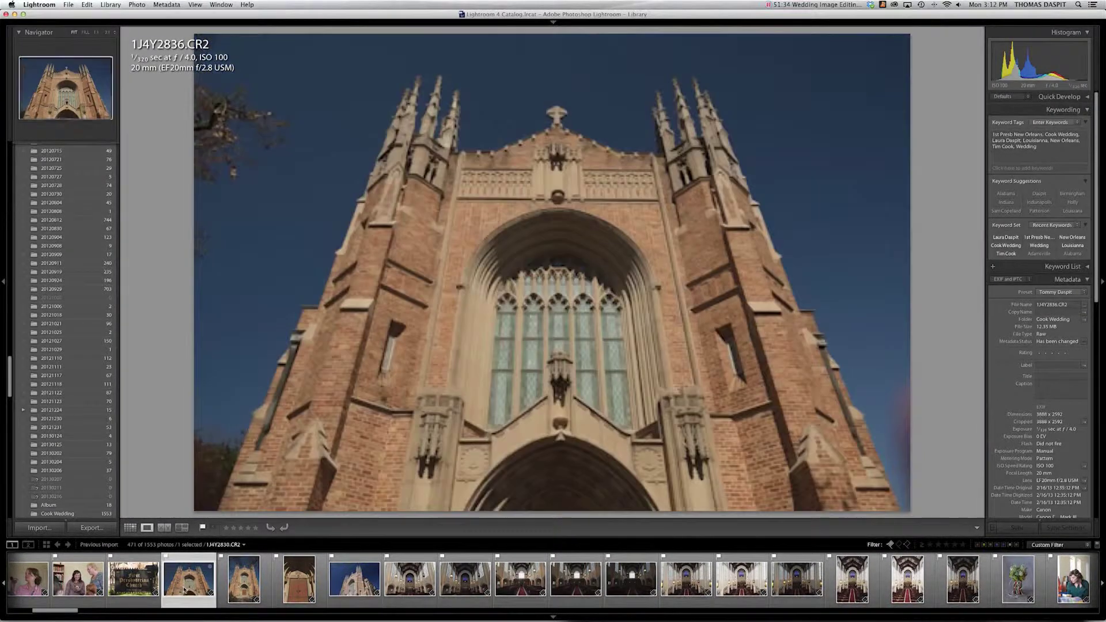
left_click(738, 581)
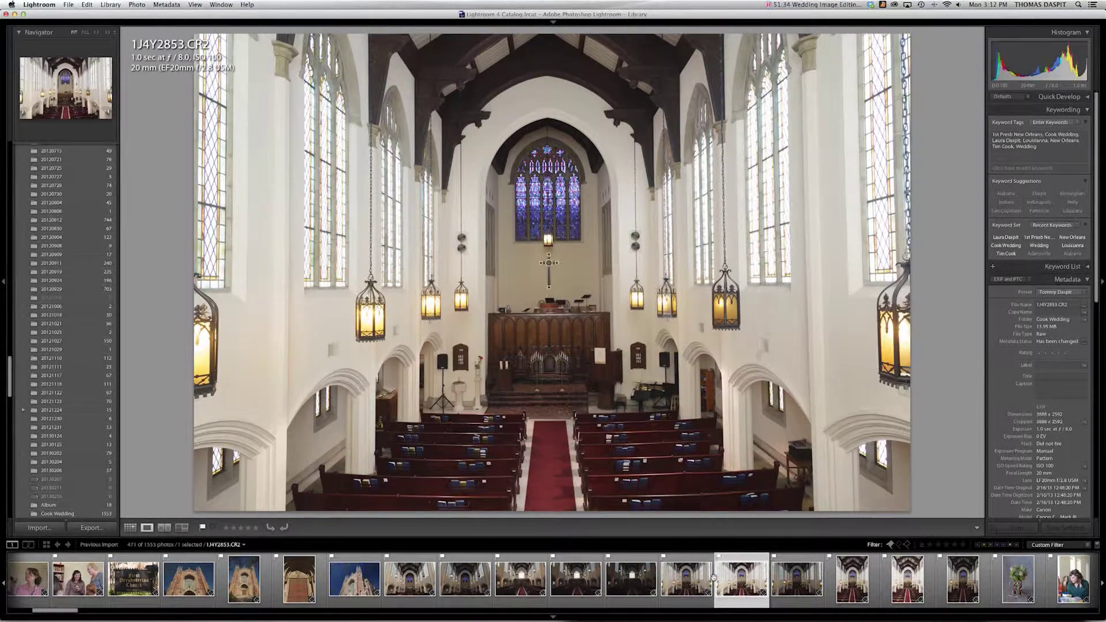
key("6")
Look through the getting-ready photos as far as the bride's solo portraits.
scroll(730, 583, "right", 10)
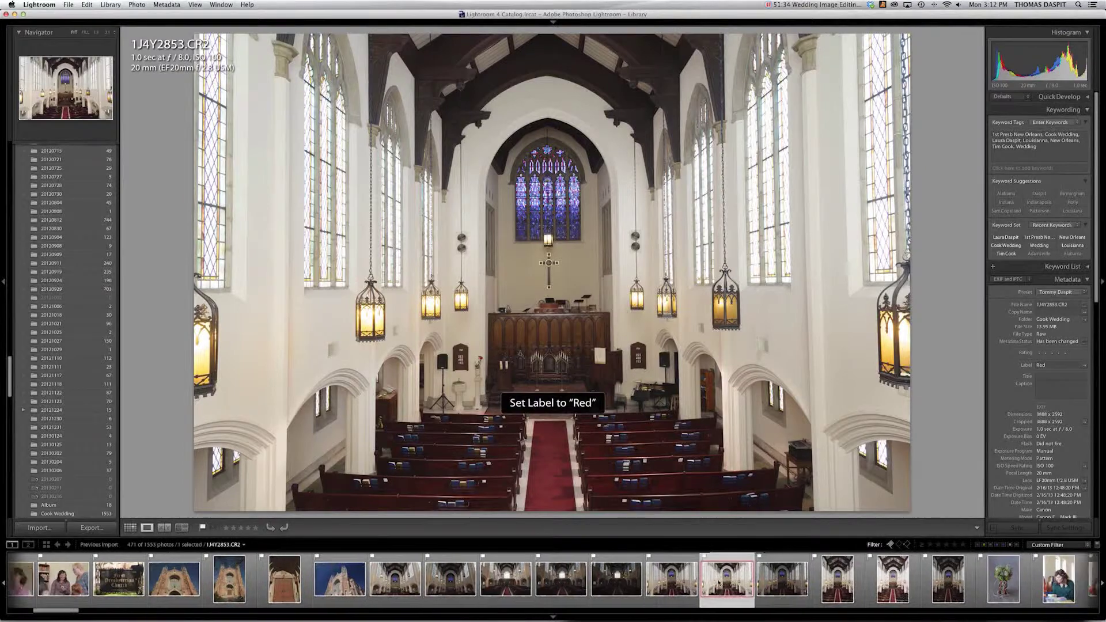
scroll(730, 583, "right", 10)
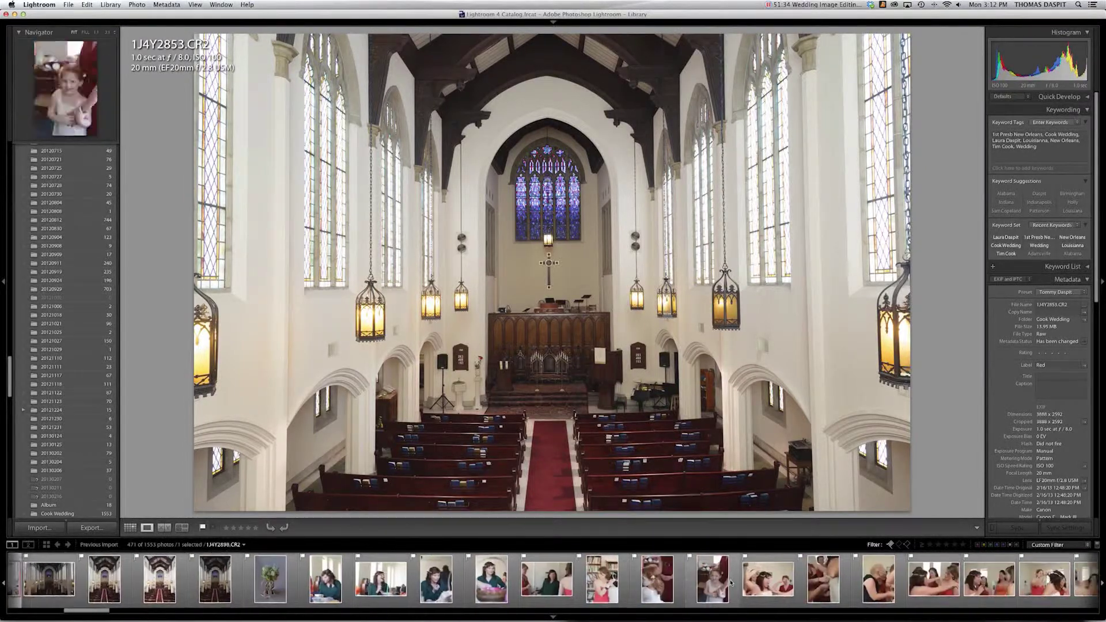
scroll(730, 583, "right", 10)
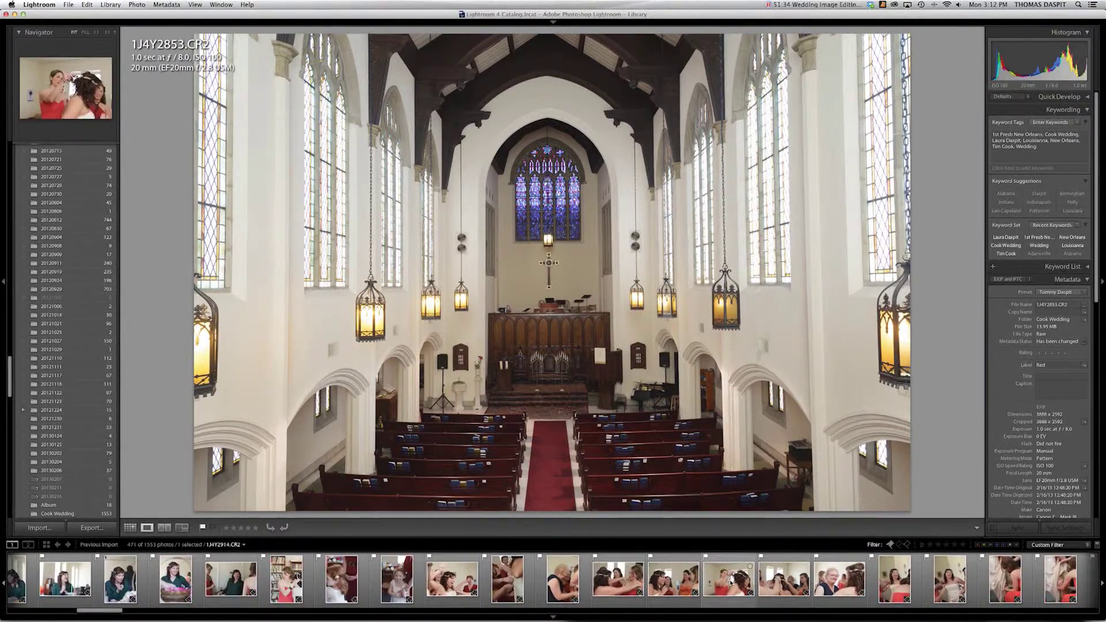
scroll(729, 584, "right", 8)
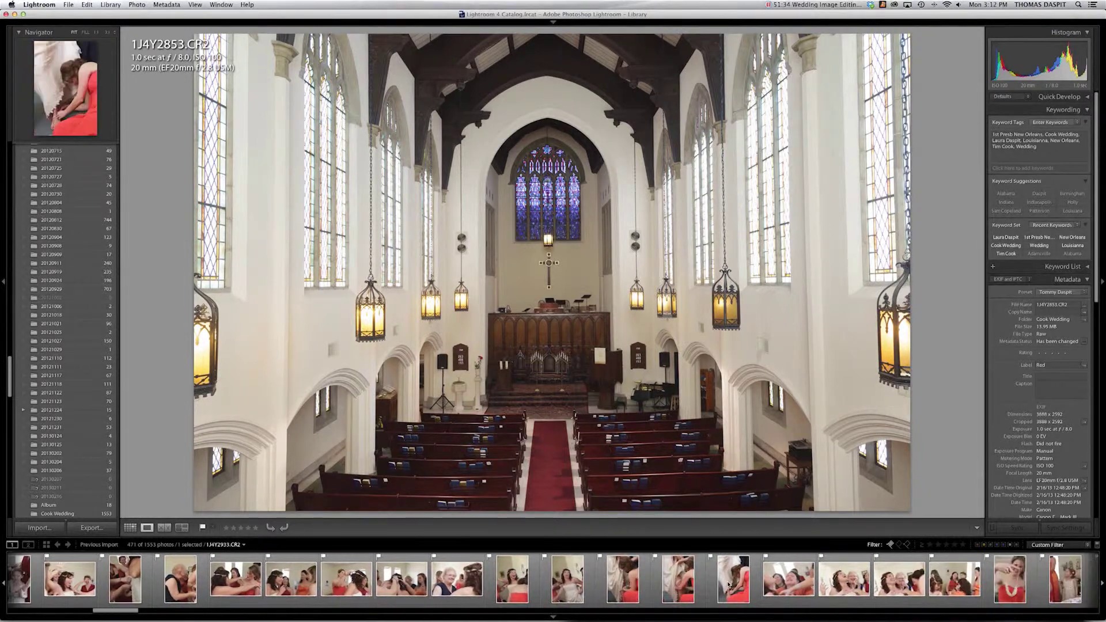
scroll(719, 584, "down", 10)
scroll(719, 584, "down", 3)
scroll(619, 589, "up", 5)
scroll(619, 588, "down", 5)
scroll(619, 589, "down", 6)
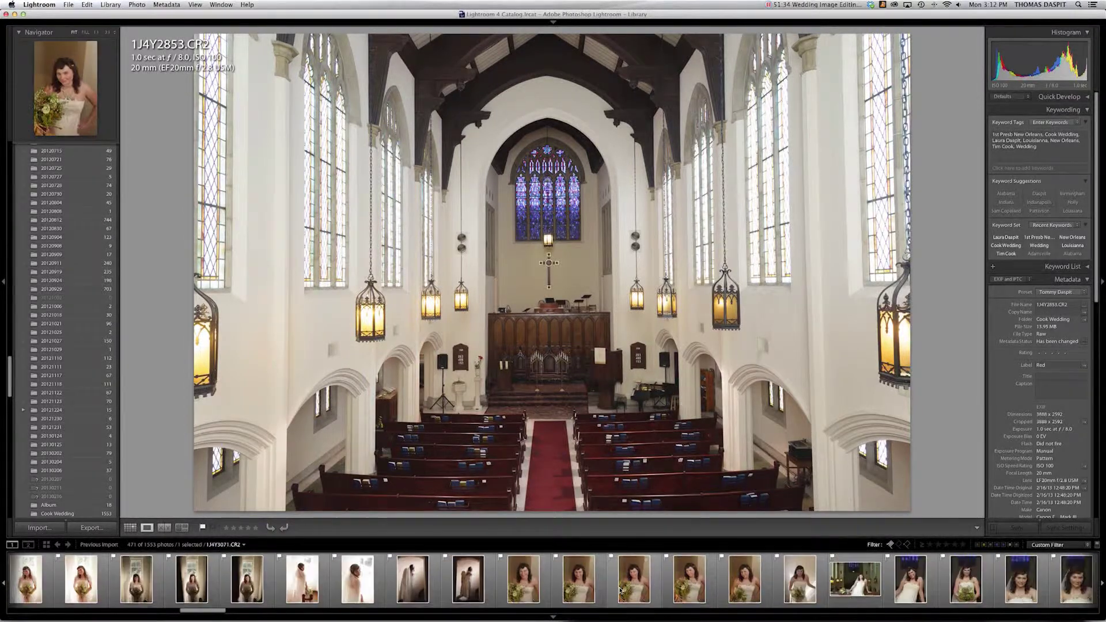
scroll(620, 589, "down", 2)
scroll(620, 590, "up", 4)
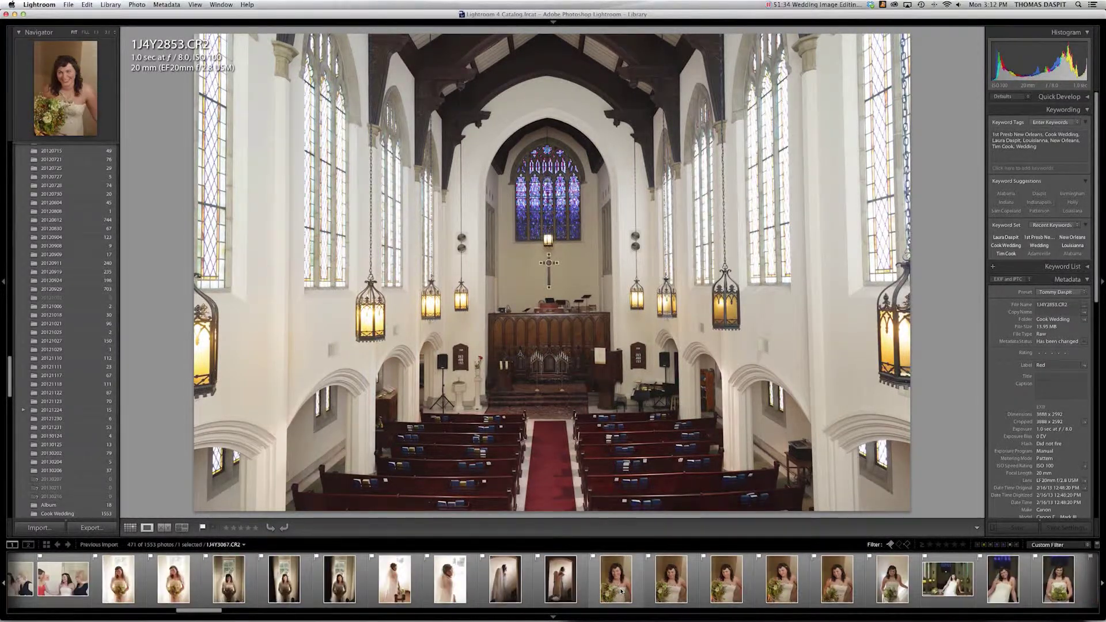
scroll(621, 591, "up", 1)
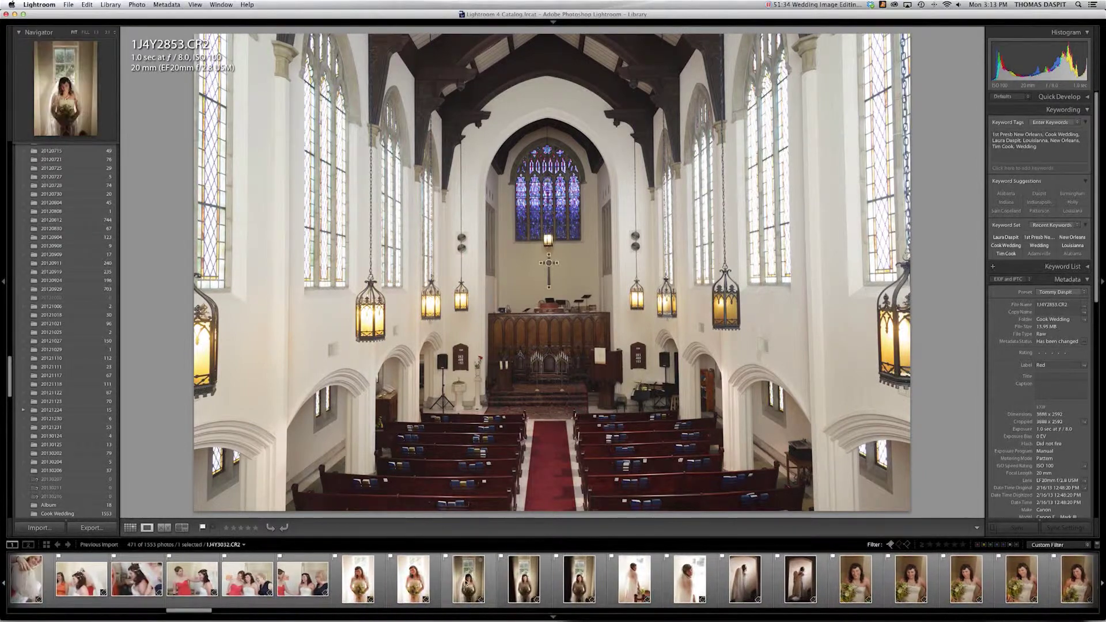
Examine the bride's portraits one after another: window light, archway with veil, close-ups with bouquet and inside the church.
left_click(487, 580)
left_click(513, 579)
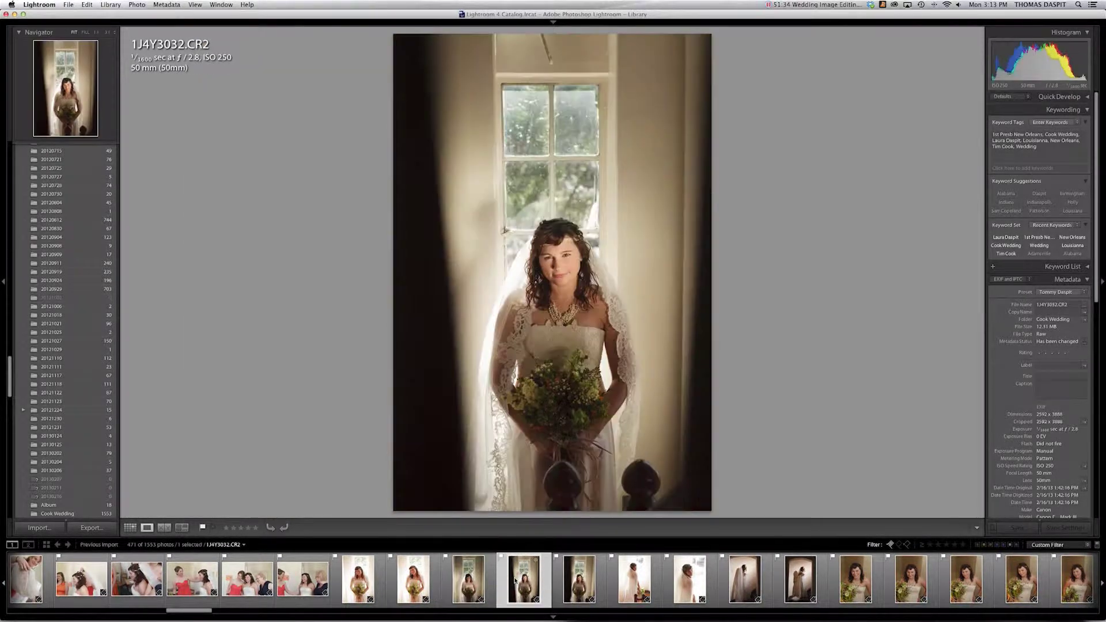
left_click(579, 578)
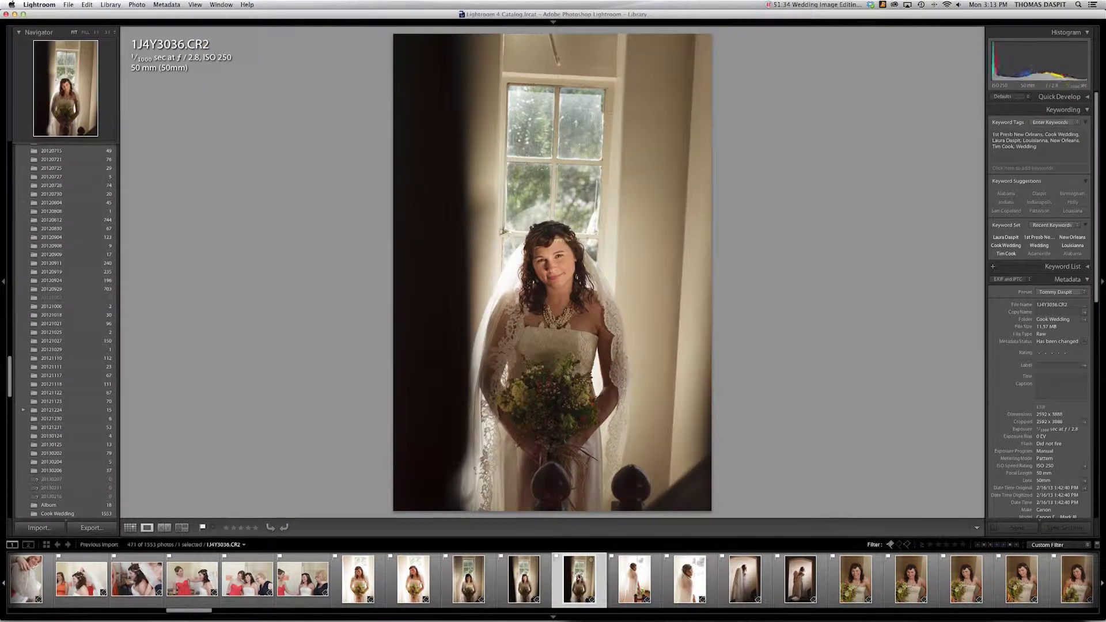
left_click(358, 579)
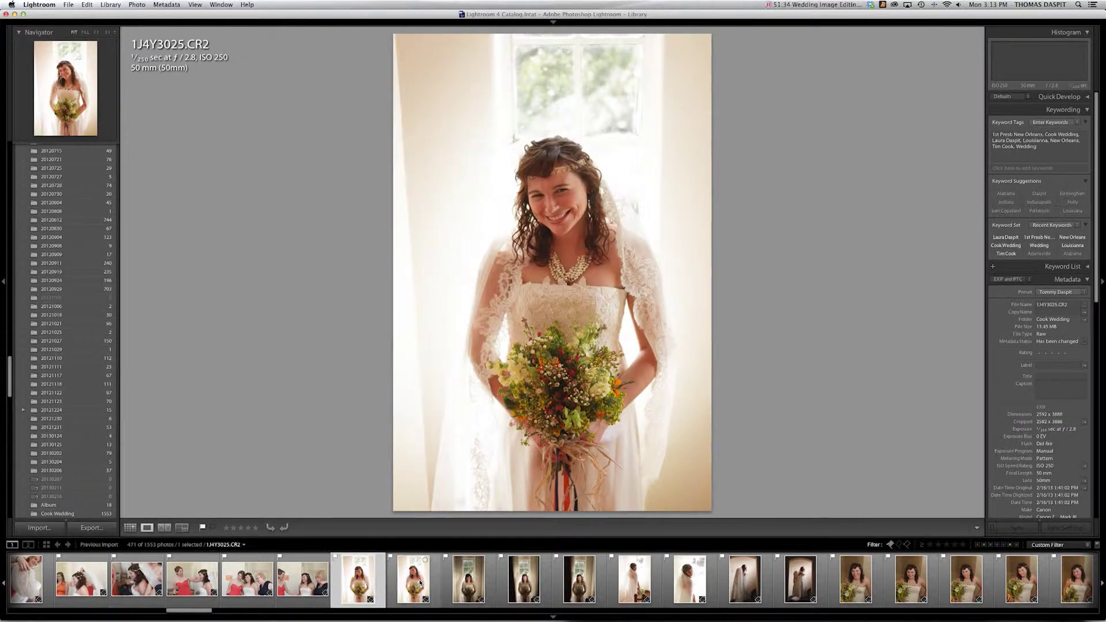
left_click(419, 584)
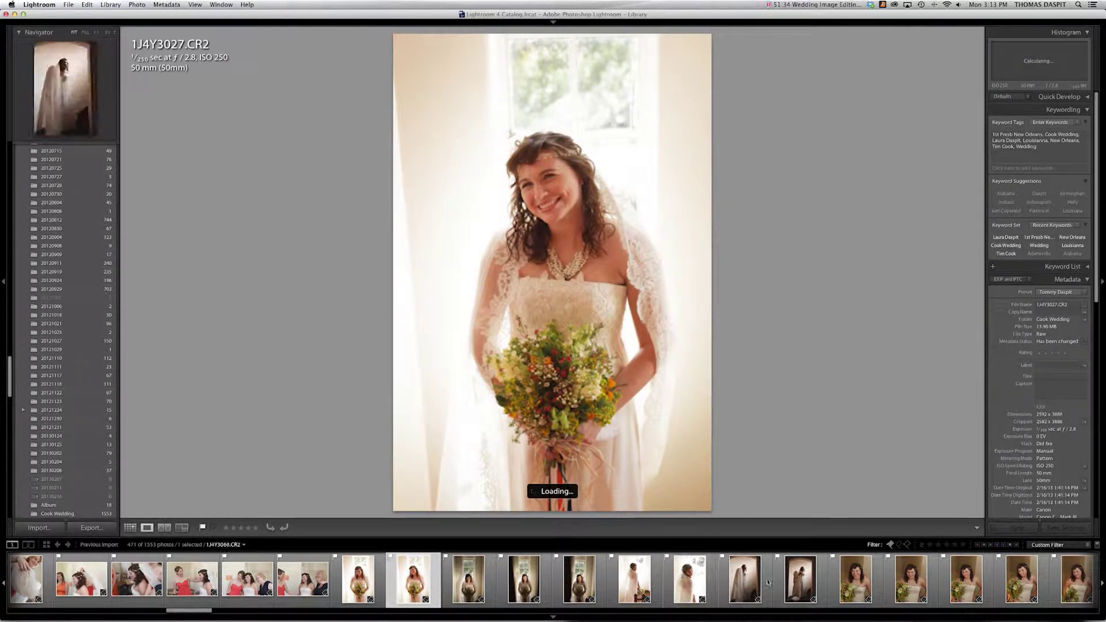
left_click(739, 580)
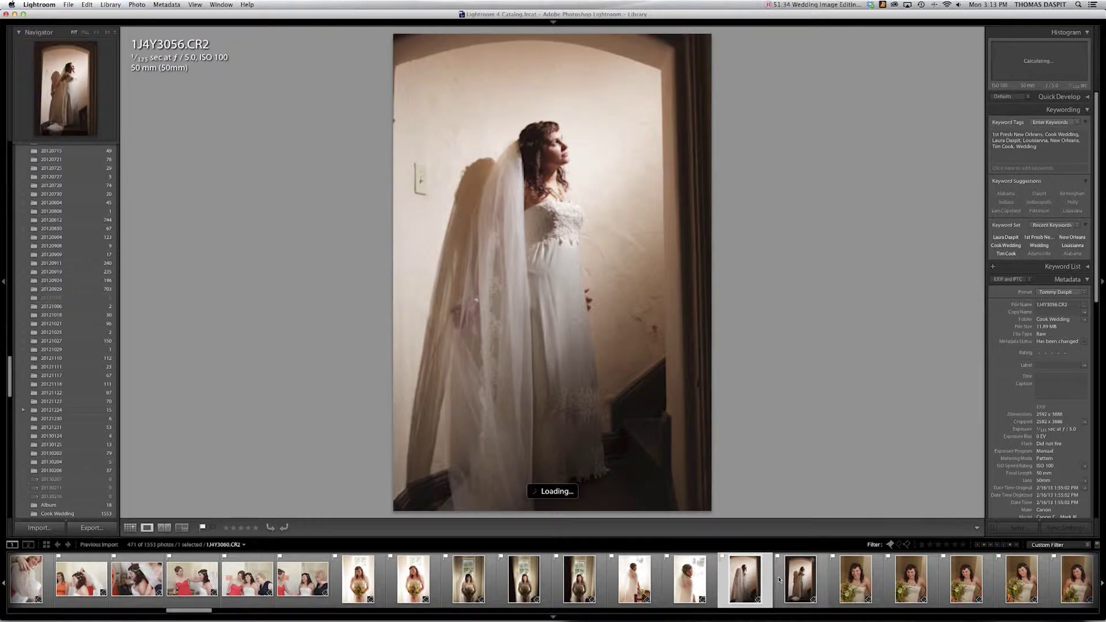
left_click(805, 585)
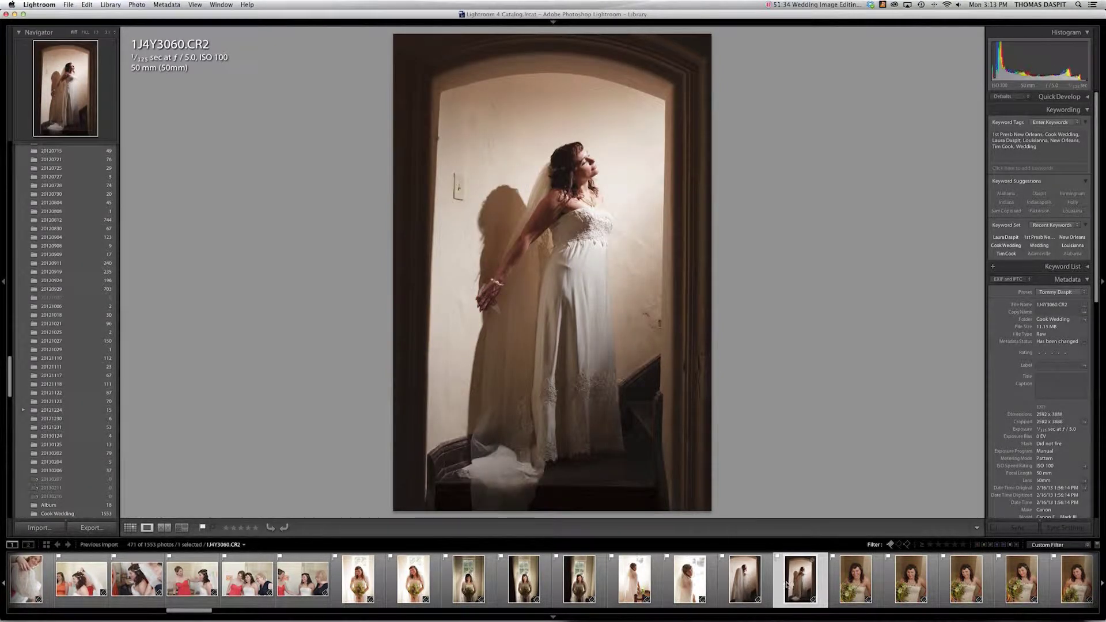
left_click(911, 581)
scroll(819, 581, "down", 2)
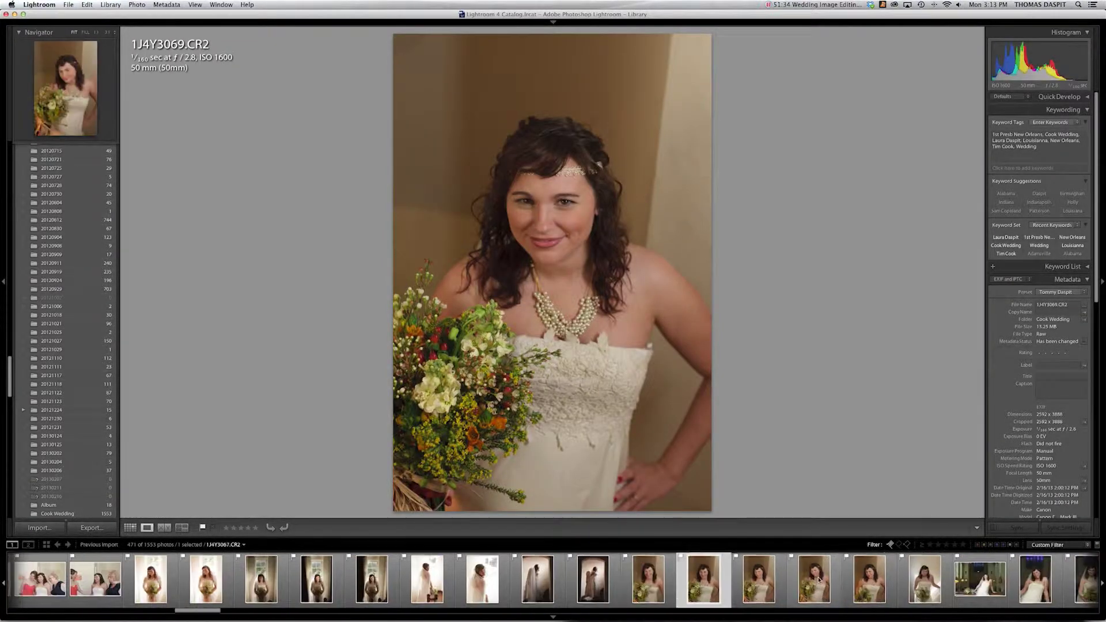
scroll(819, 581, "down", 1)
scroll(823, 581, "down", 2)
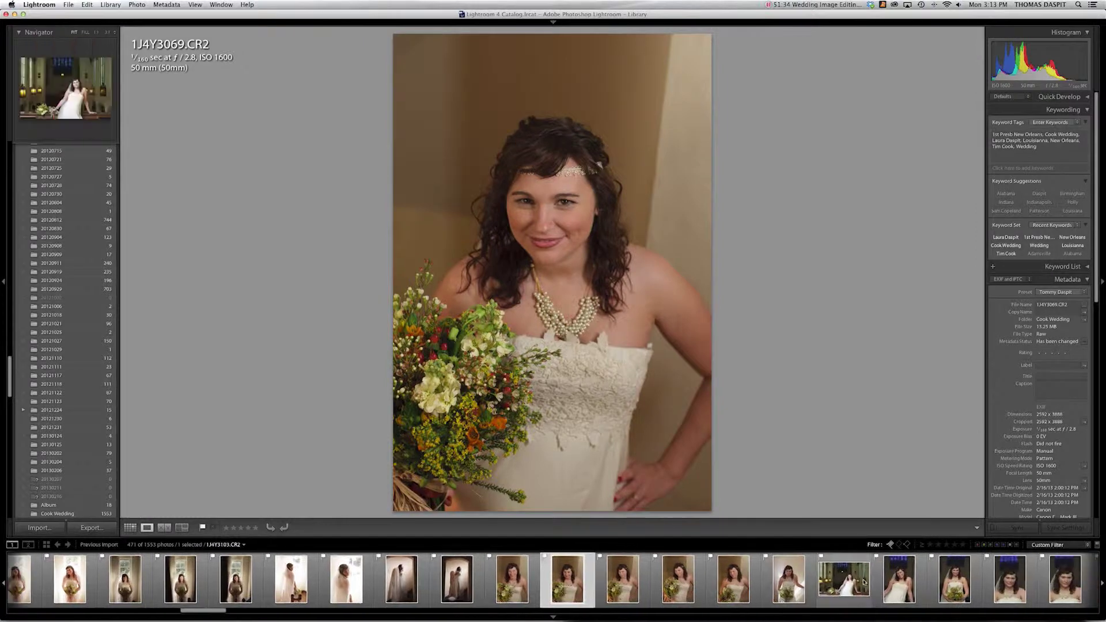
left_click(941, 581)
scroll(691, 581, "down", 3)
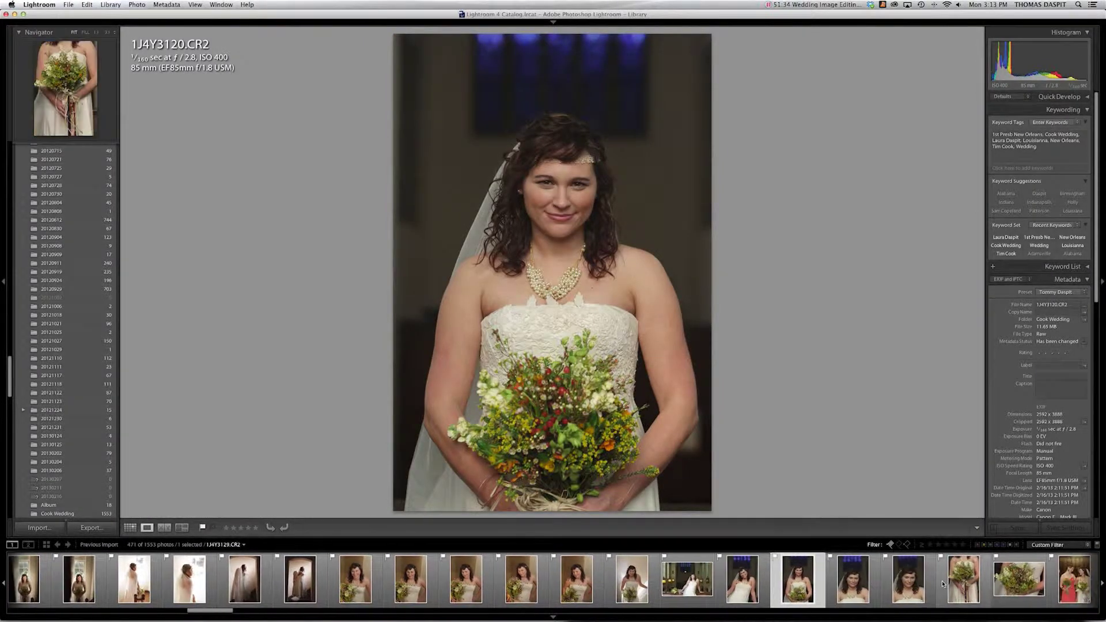
Return to the bright window portrait of the smiling bride, 1J4Y3025.CR2, and give it the red color label.
scroll(427, 591, "up", 2)
scroll(427, 591, "up", 5)
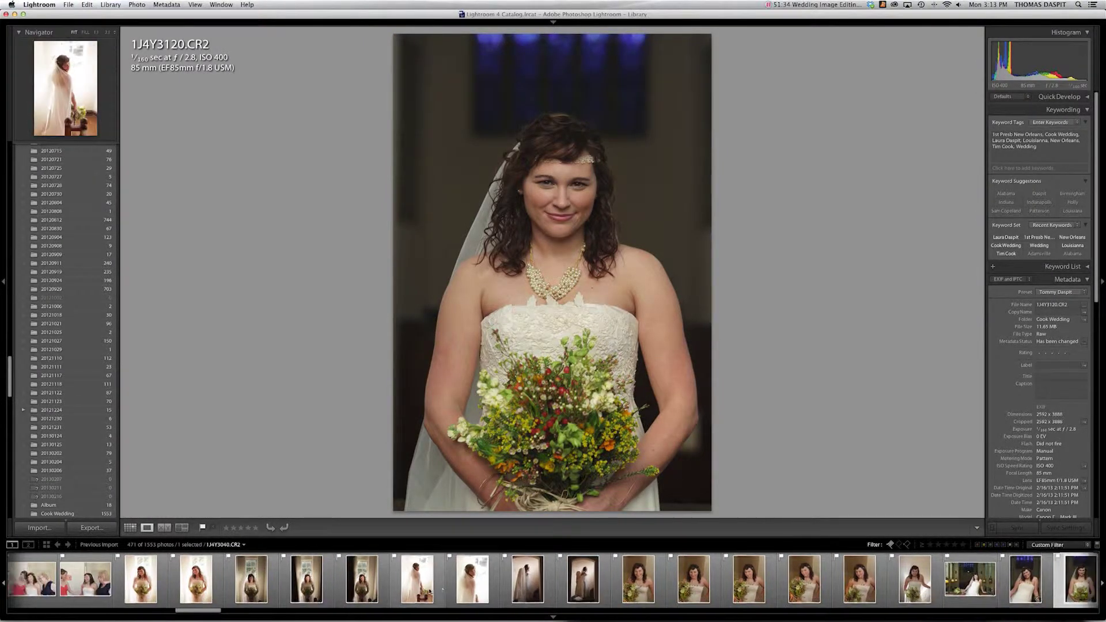
left_click(360, 575)
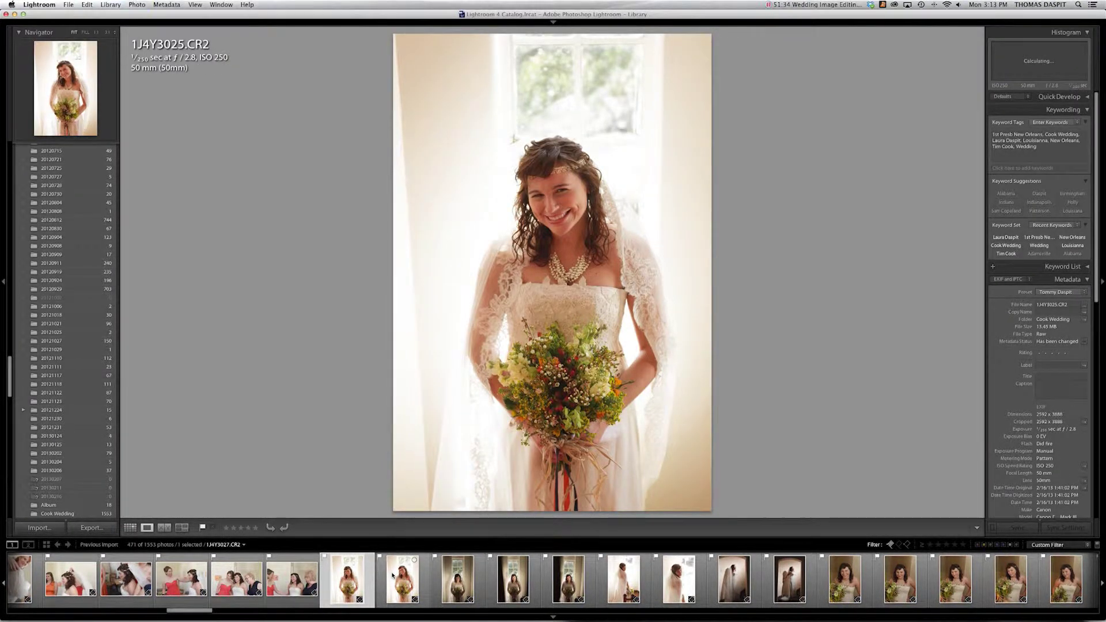
key("6")
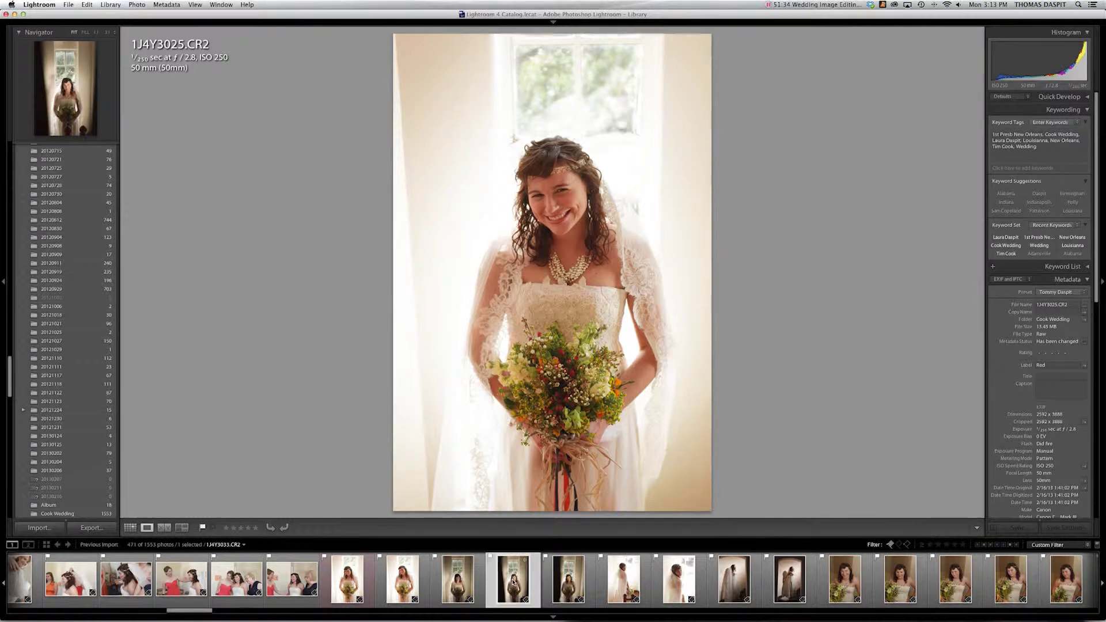
Compare the darker window portraits of the bride with her bouquet and give 1J4Y3036.CR2 the red color label.
left_click(512, 581)
left_click(572, 580)
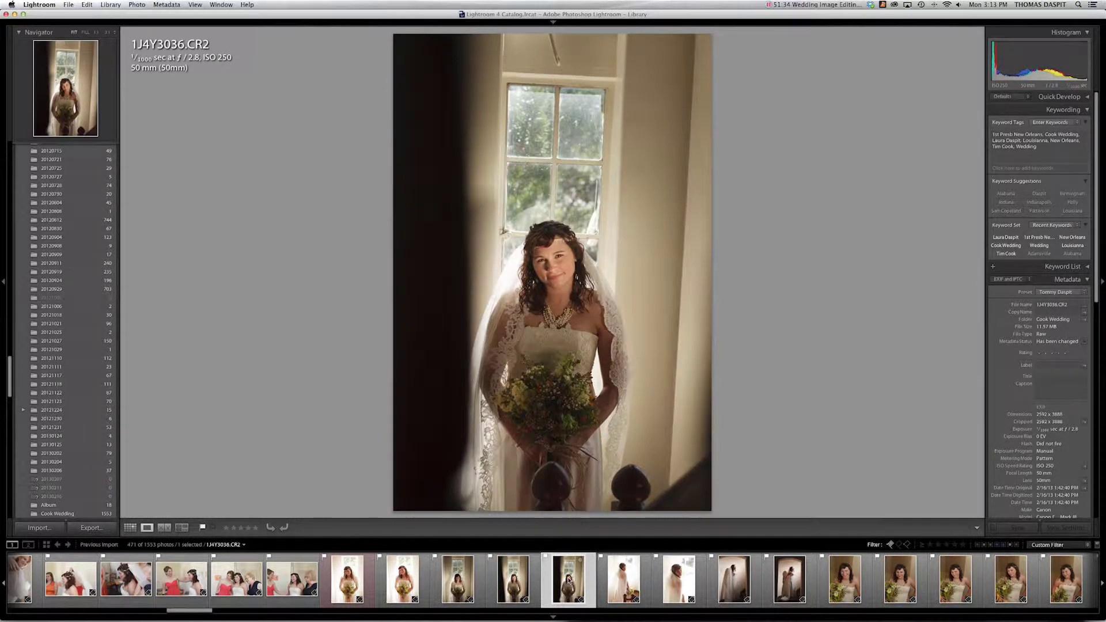
left_click(458, 579)
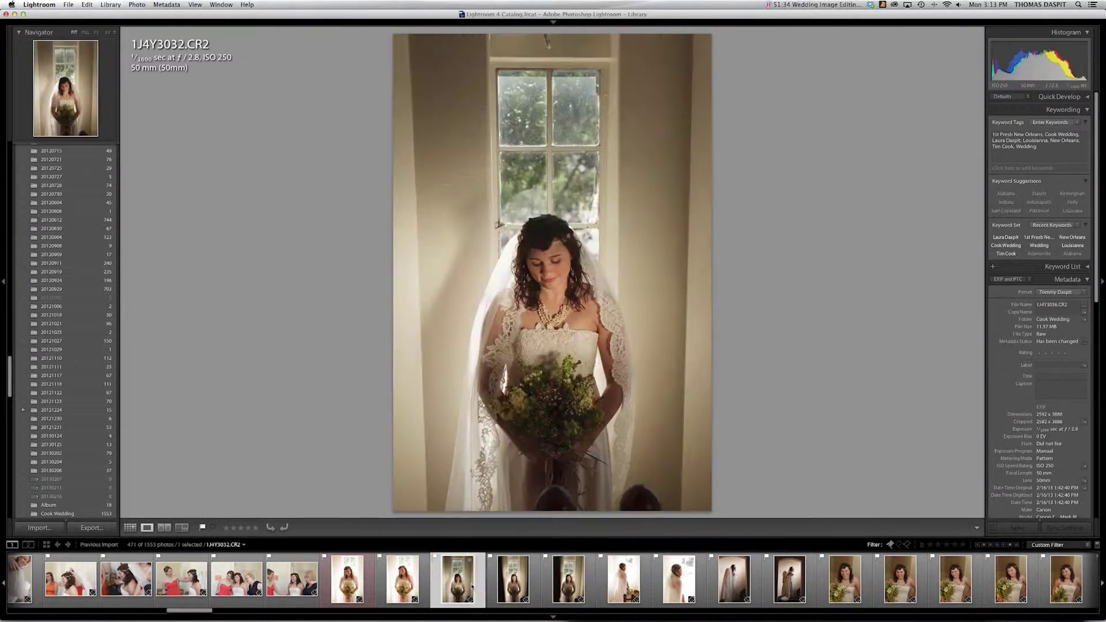
left_click(572, 583)
left_click(679, 582)
key("6")
Review the bride's archway and church portraits and give the bouquet close-up 1J4Y3132.CR2 the red color label.
scroll(680, 582, "right", 2)
left_click(679, 582)
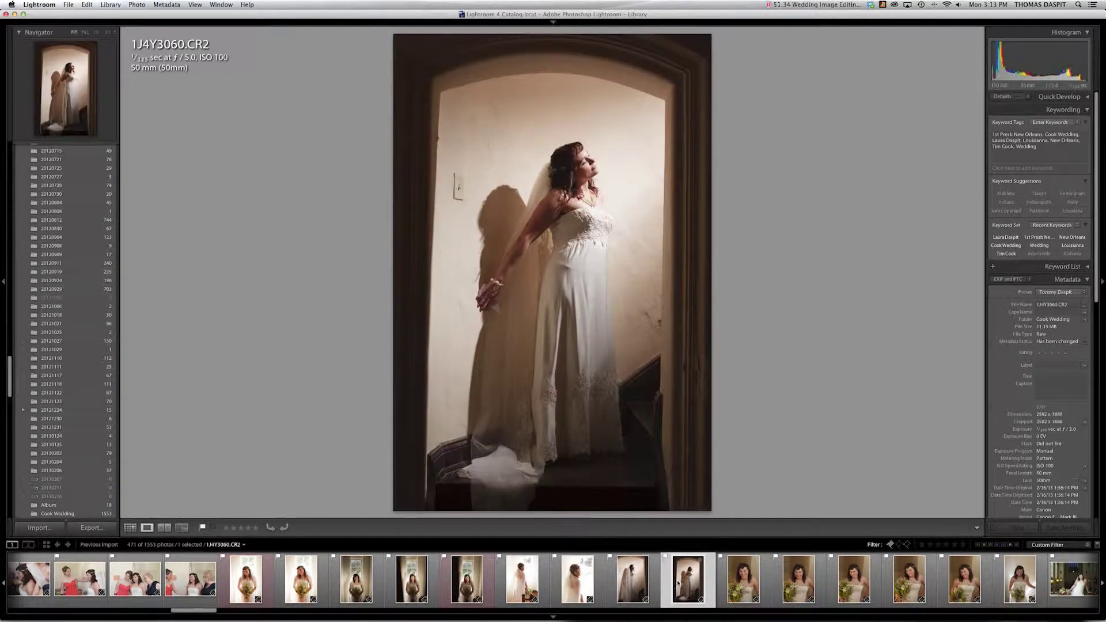
scroll(679, 582, "right", 8)
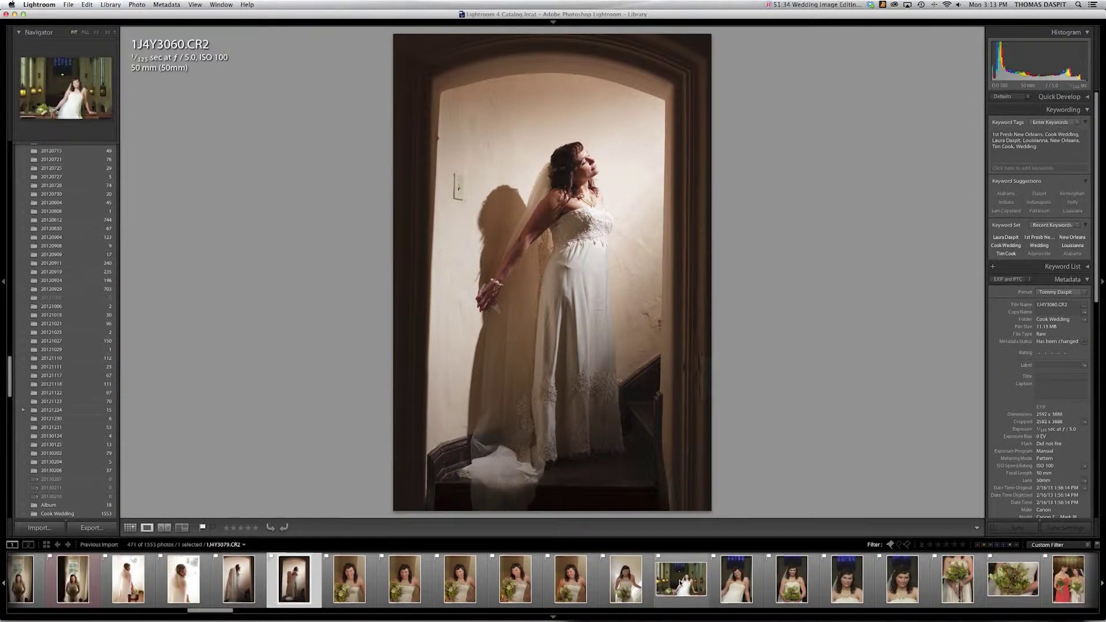
left_click(663, 582)
scroll(706, 582, "right", 3)
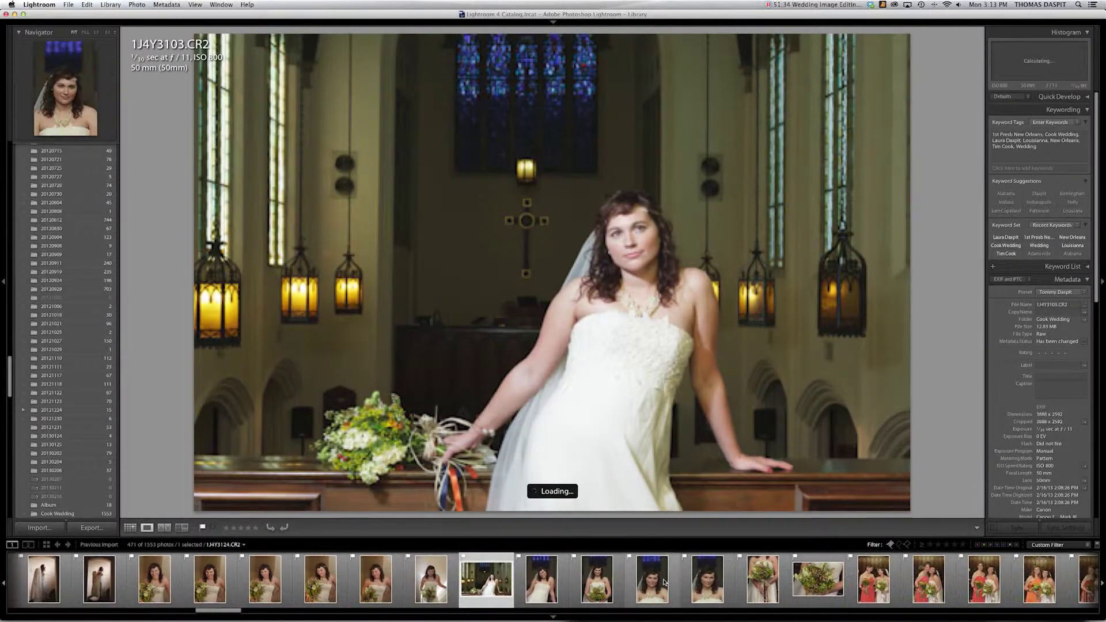
left_click(705, 582)
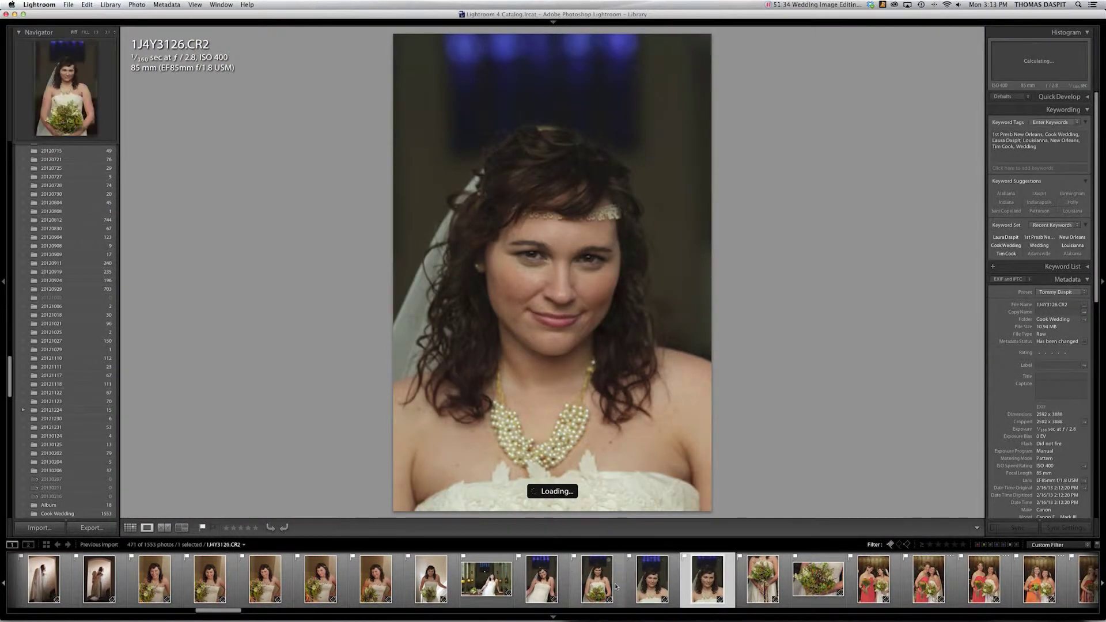
left_click(800, 580)
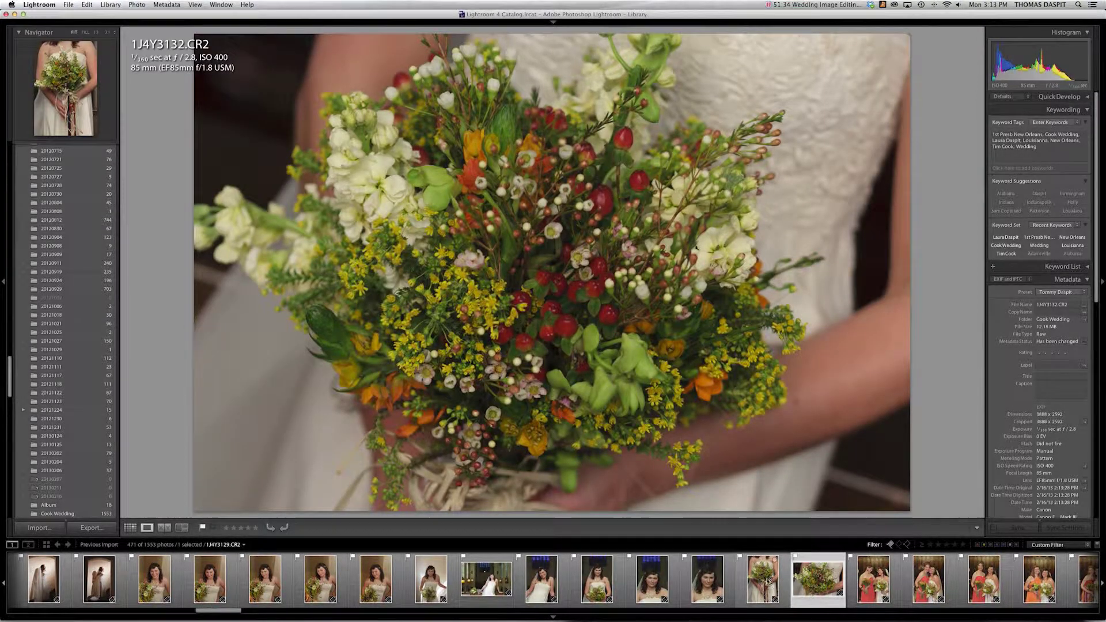
key("6")
Find the wide shot of the bride and bridesmaids among the pews, 1J4Y3212.CR2, and label it red.
scroll(768, 581, "right", 10)
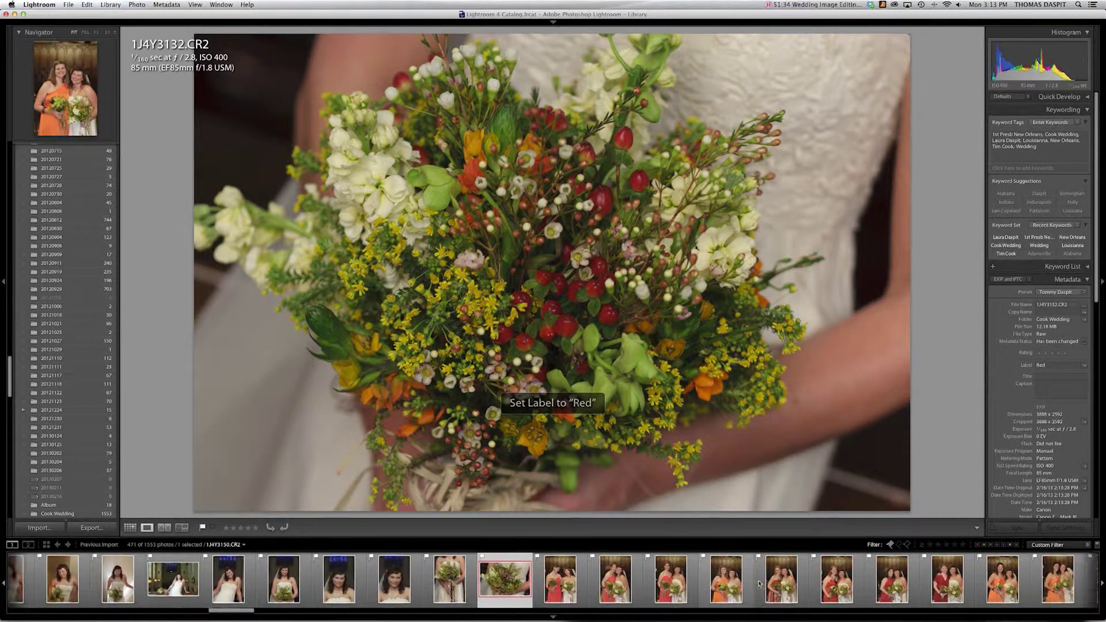
scroll(772, 586, "right", 6)
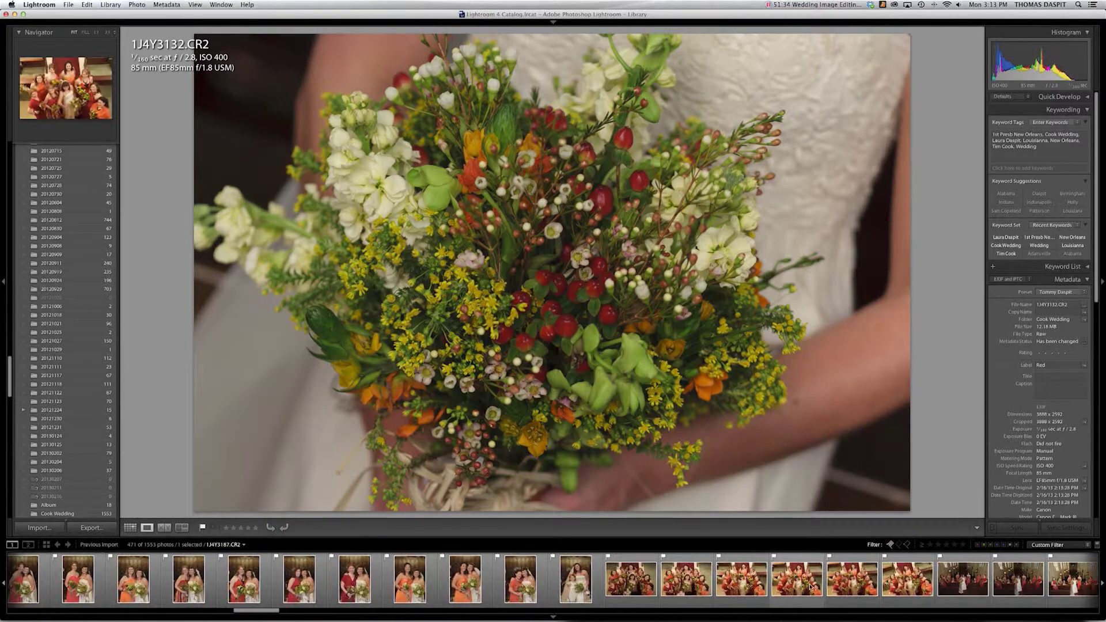
scroll(809, 587, "right", 4)
left_click(919, 583)
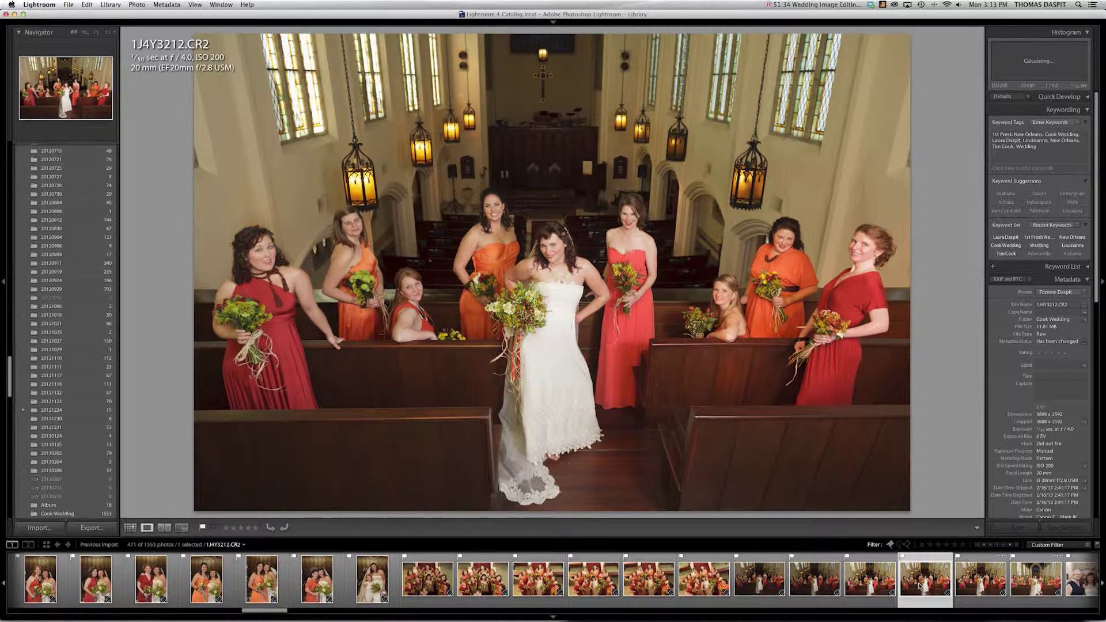
key("6")
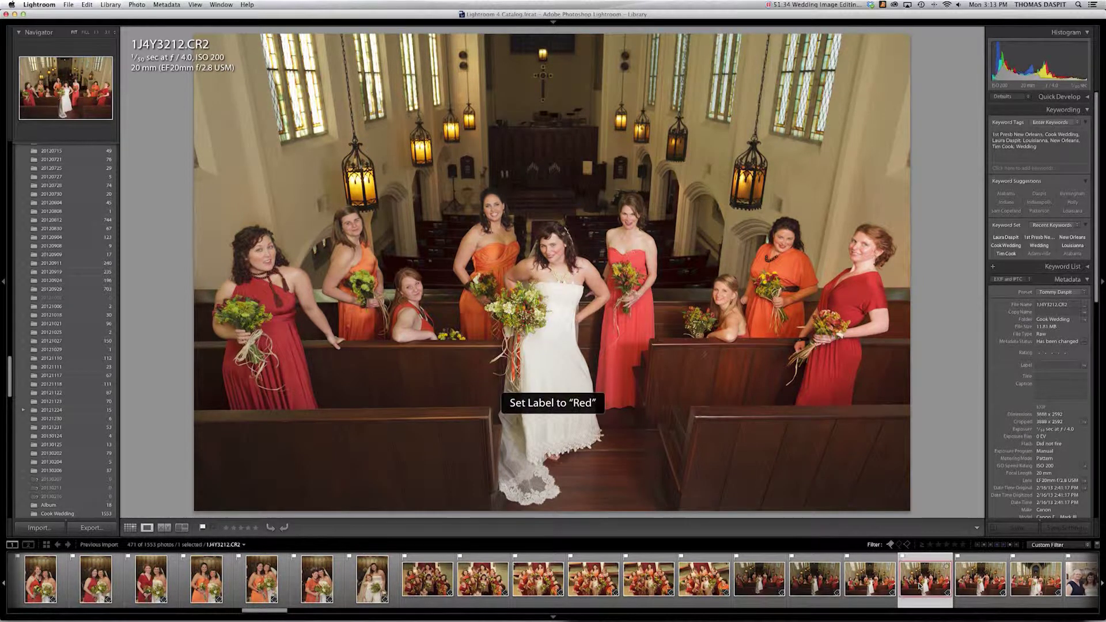
Give the bridal party photo with the flower girl, 1J4Y3217.CR2, the red color label.
scroll(918, 587, "right", 3)
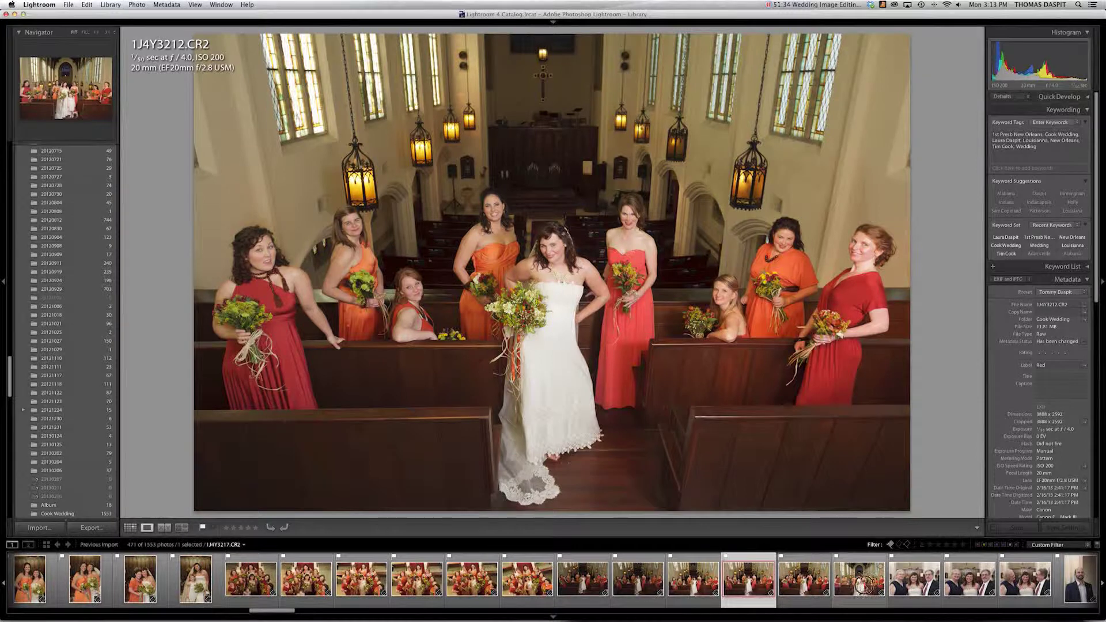
left_click(864, 588)
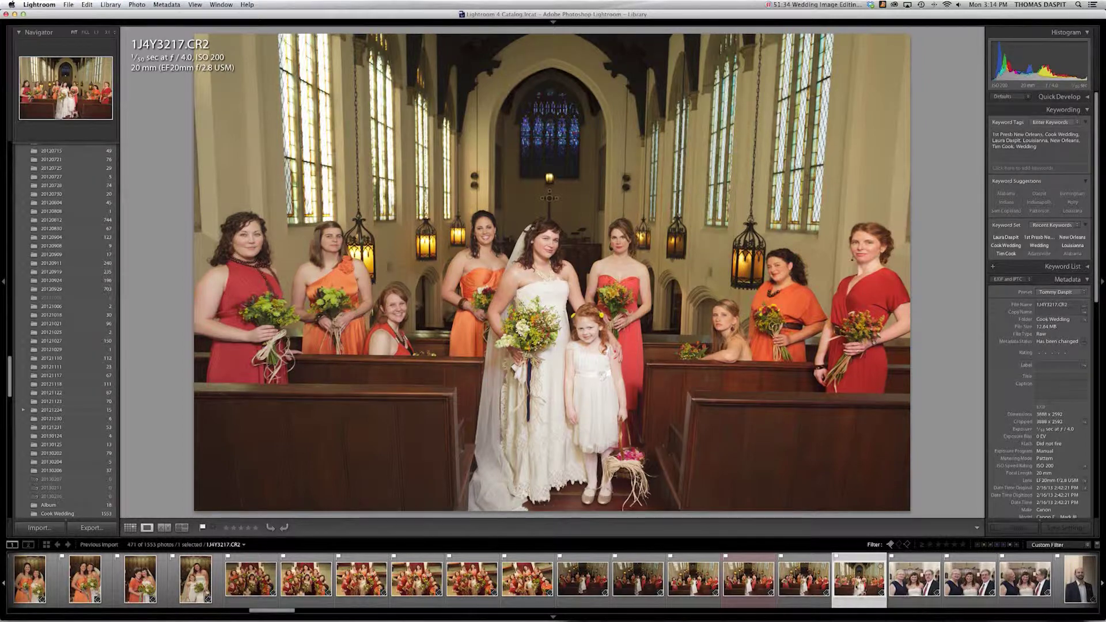
key("6")
Pass the groomsmen photos and label the candle centerpiece 1J4Y3350.CR2 and the framed-photo table 1J4Y3354.CR2 red.
scroll(852, 588, "right", 3)
scroll(870, 587, "right", 5)
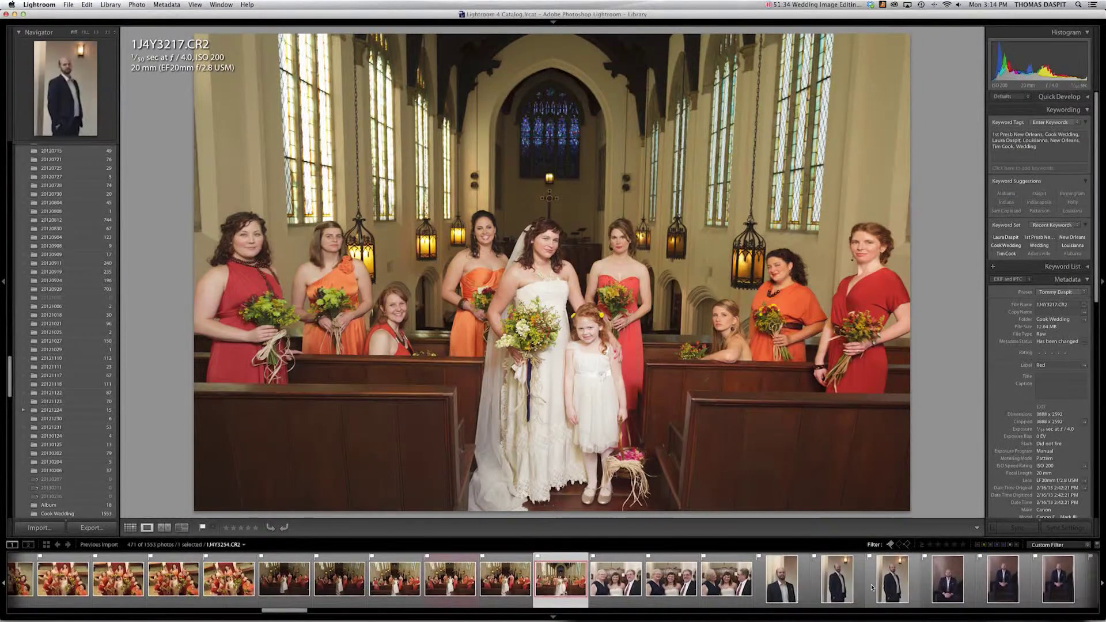
scroll(872, 587, "right", 10)
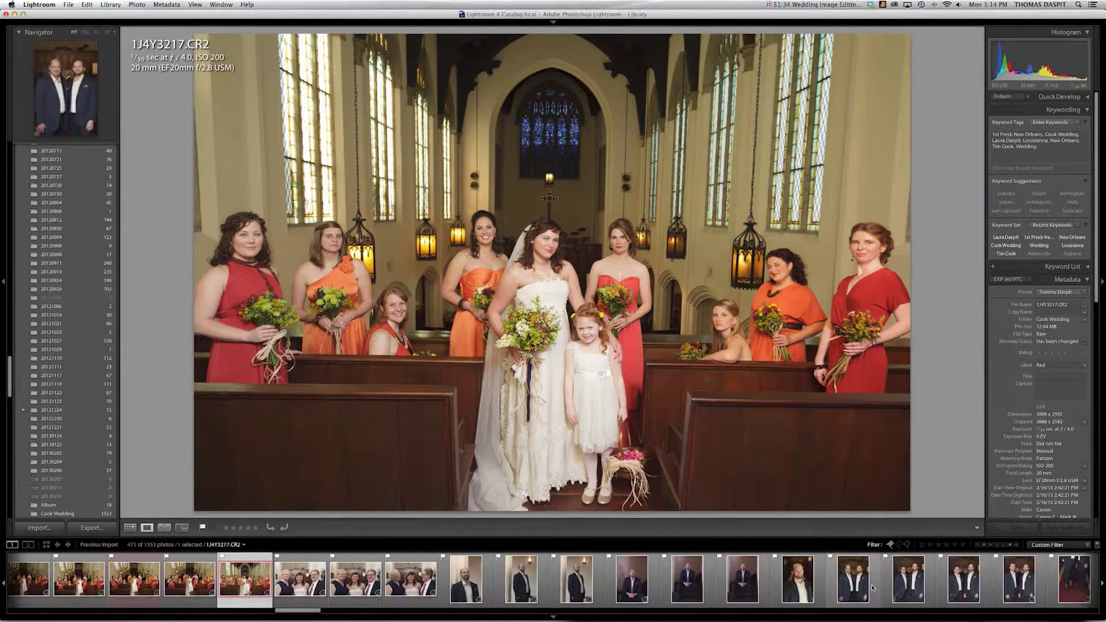
scroll(872, 588, "right", 10)
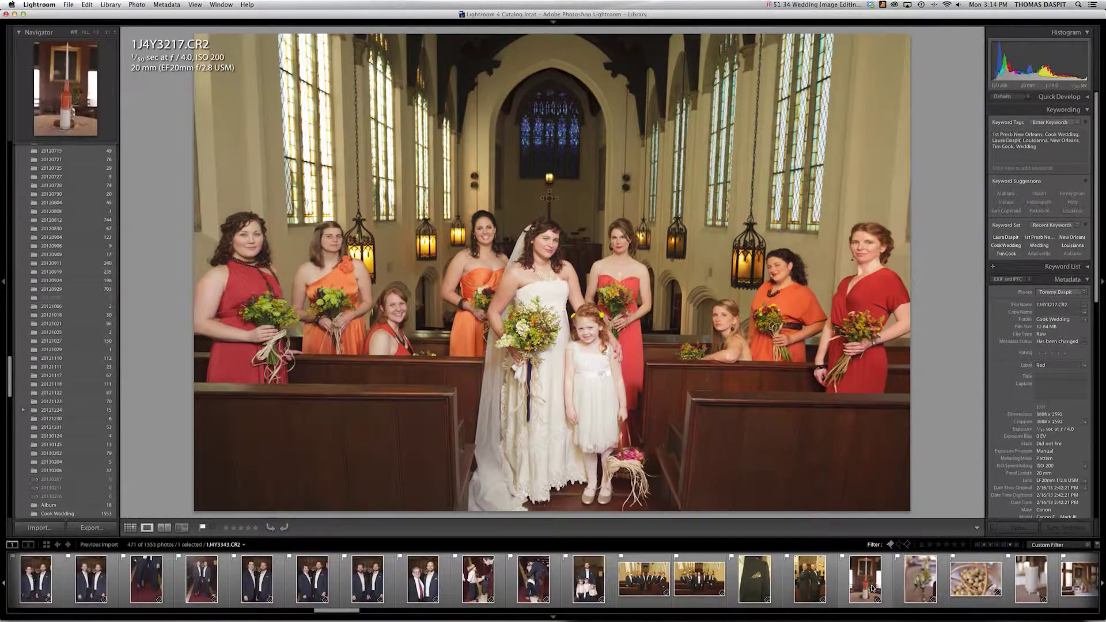
scroll(872, 587, "right", 3)
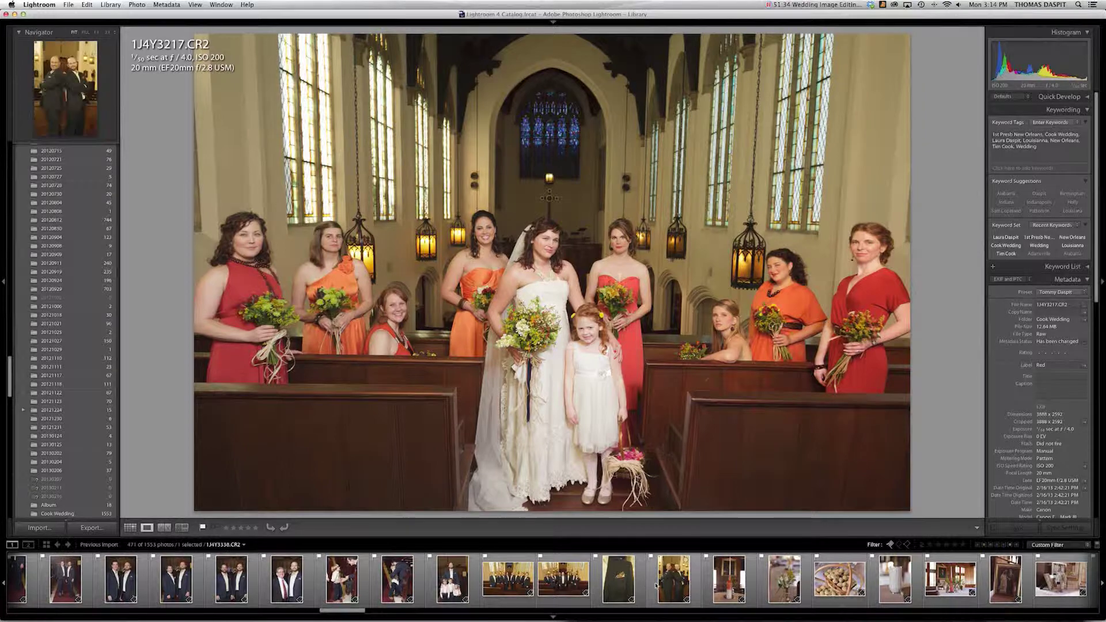
scroll(913, 593, "right", 2)
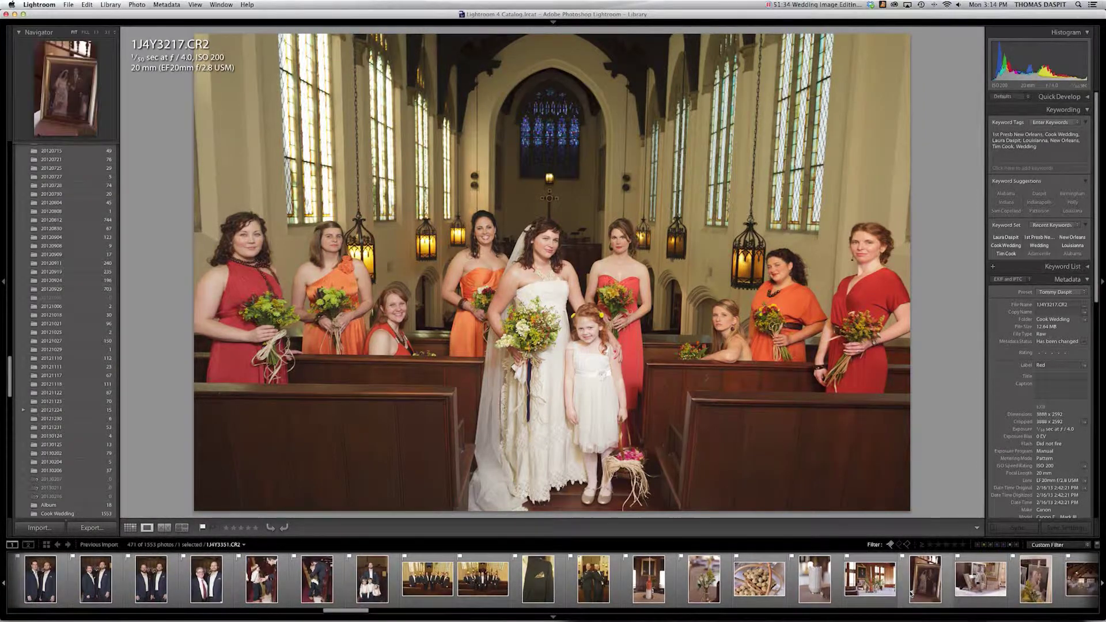
left_click(878, 588)
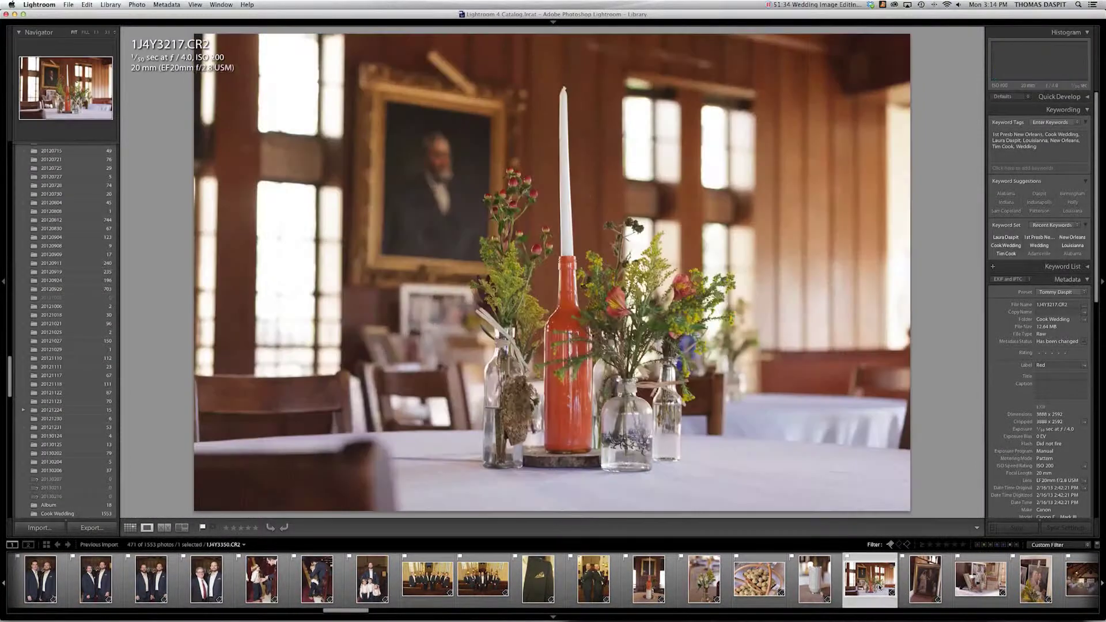
scroll(870, 588, "right", 2)
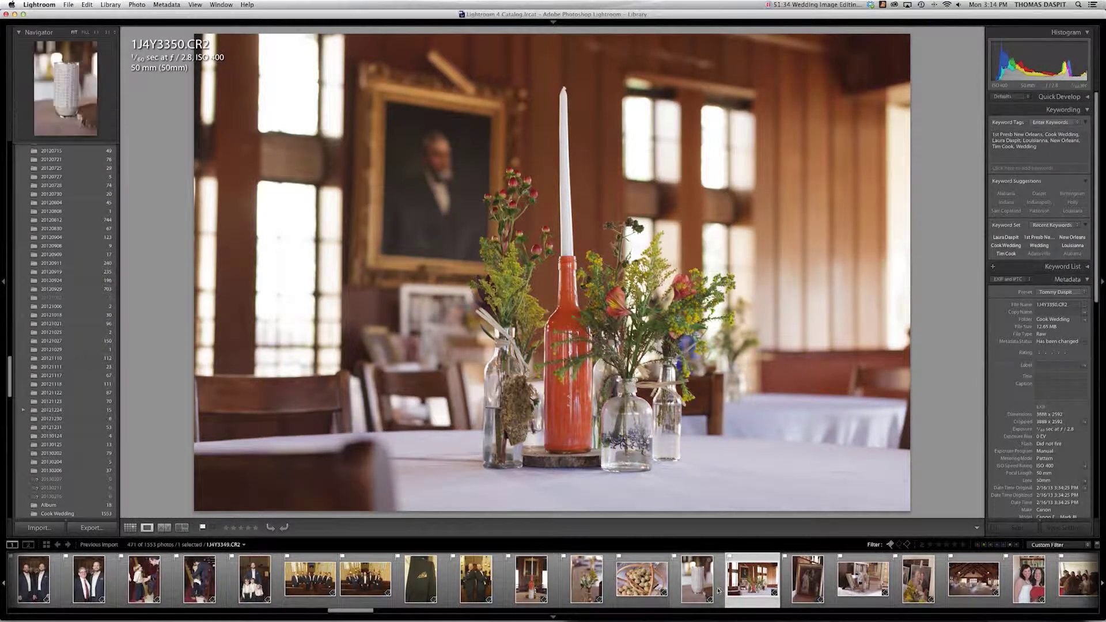
key("6")
left_click(858, 586)
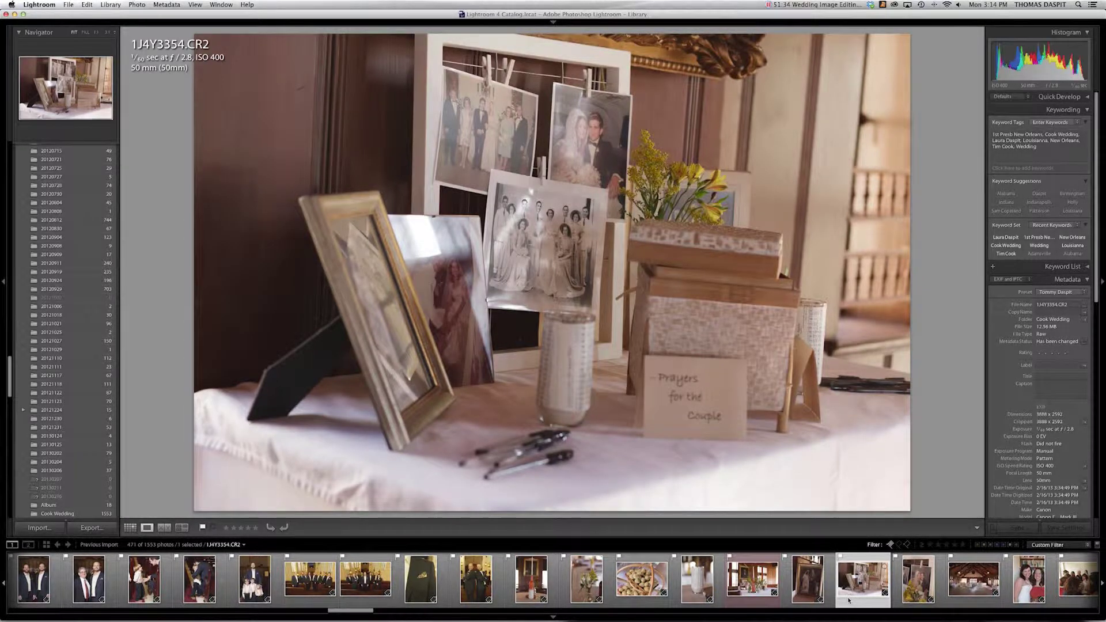
key("6")
Examine the shots of the women gathered around the bride in prayer, comparing expressions and camera angles.
scroll(849, 601, "right", 4)
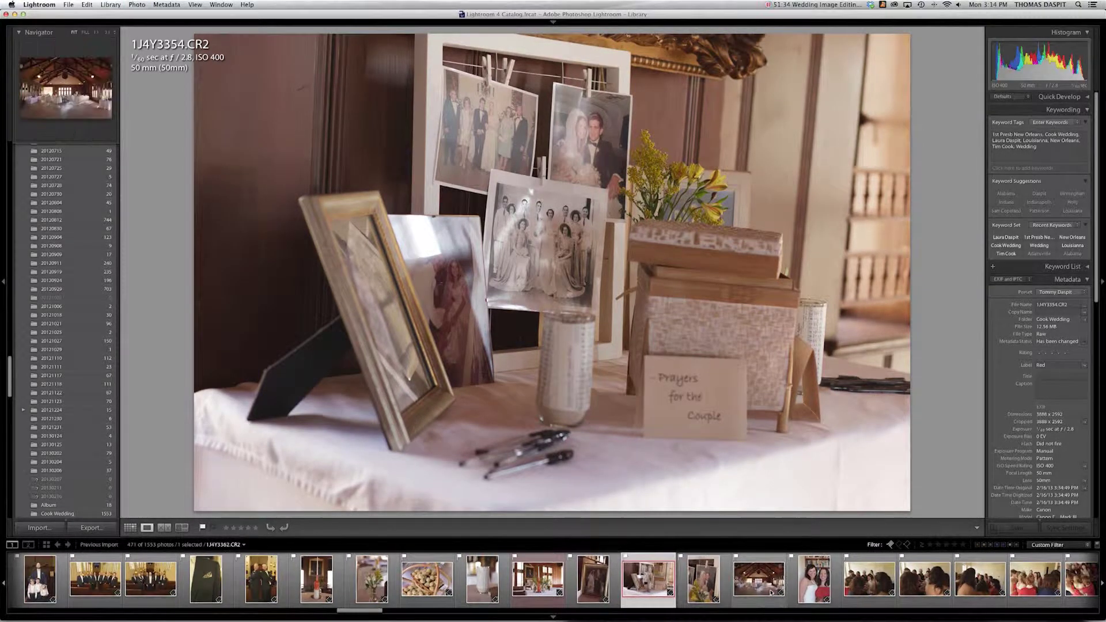
scroll(771, 592, "right", 2)
scroll(771, 591, "right", 2)
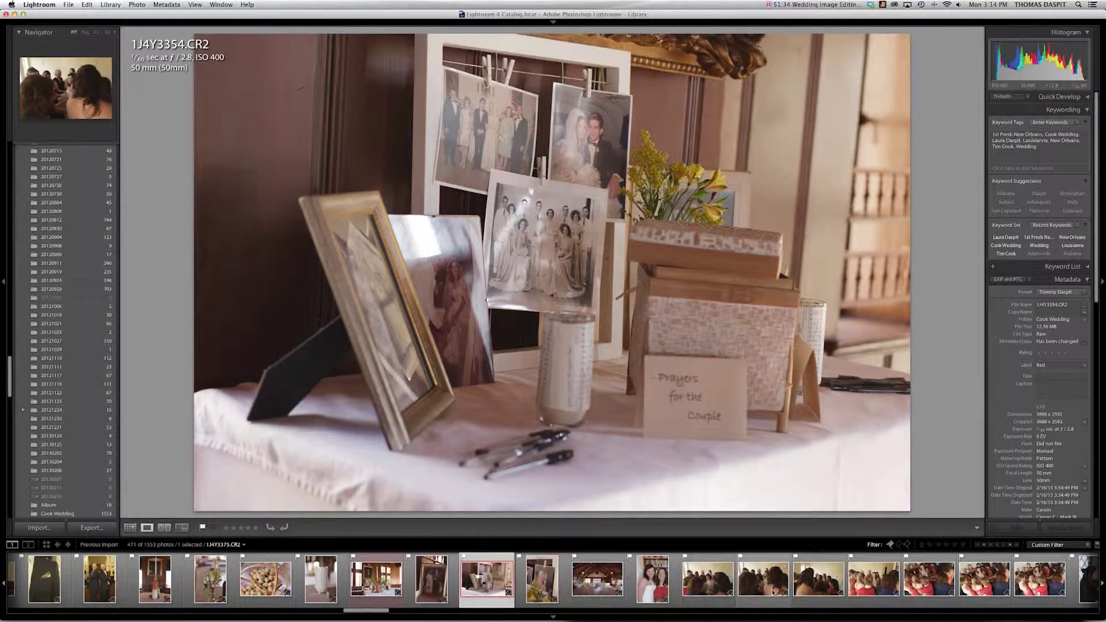
scroll(773, 591, "right", 4)
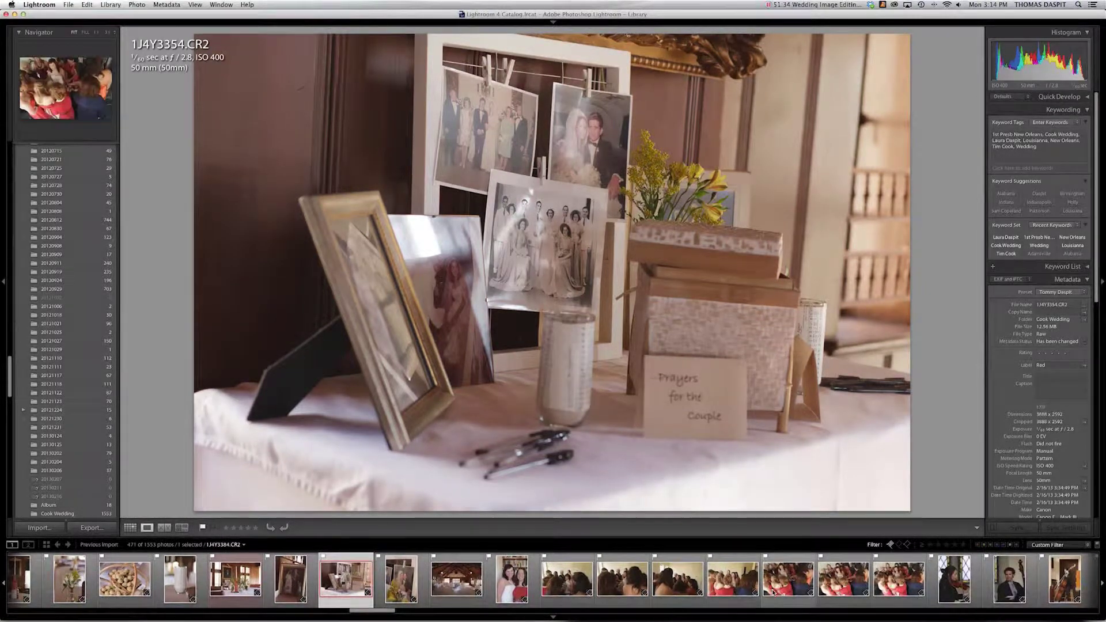
left_click(859, 588)
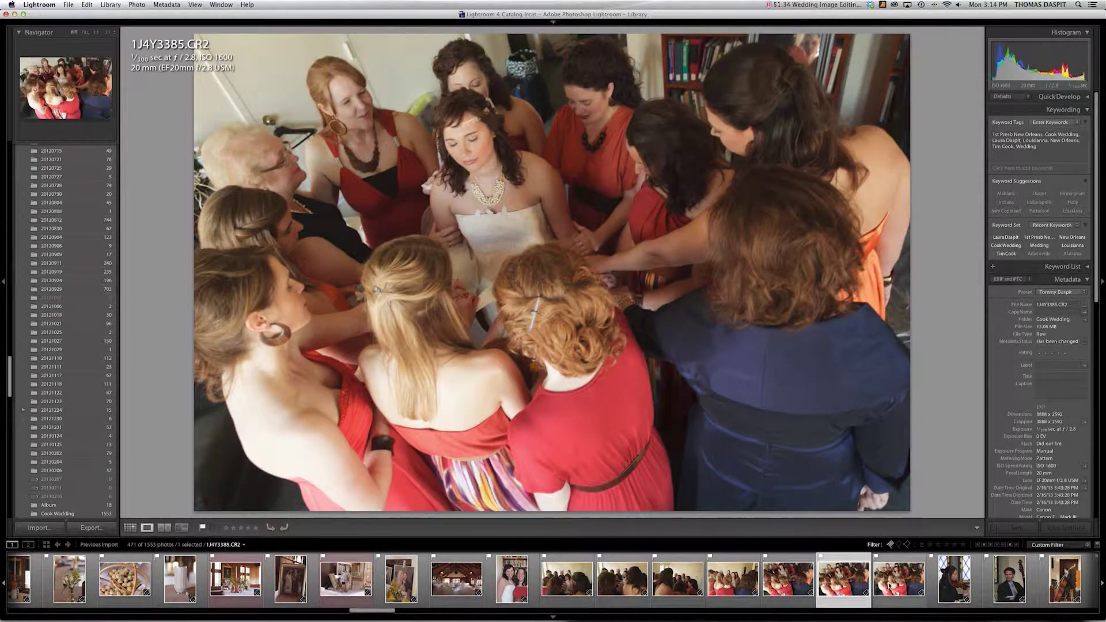
left_click(889, 585)
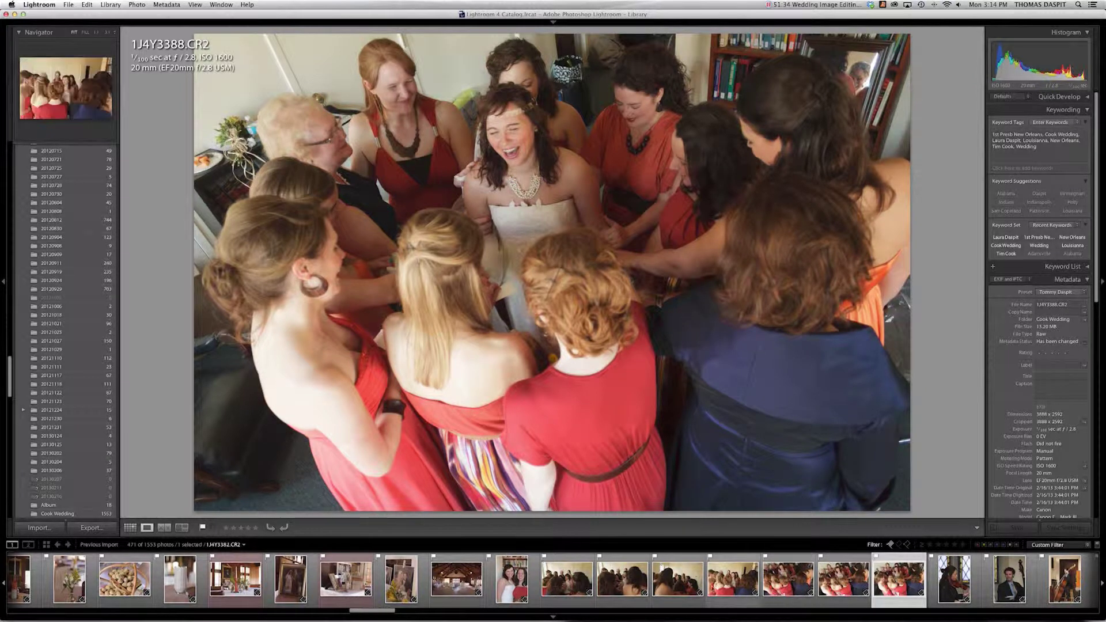
left_click(732, 579)
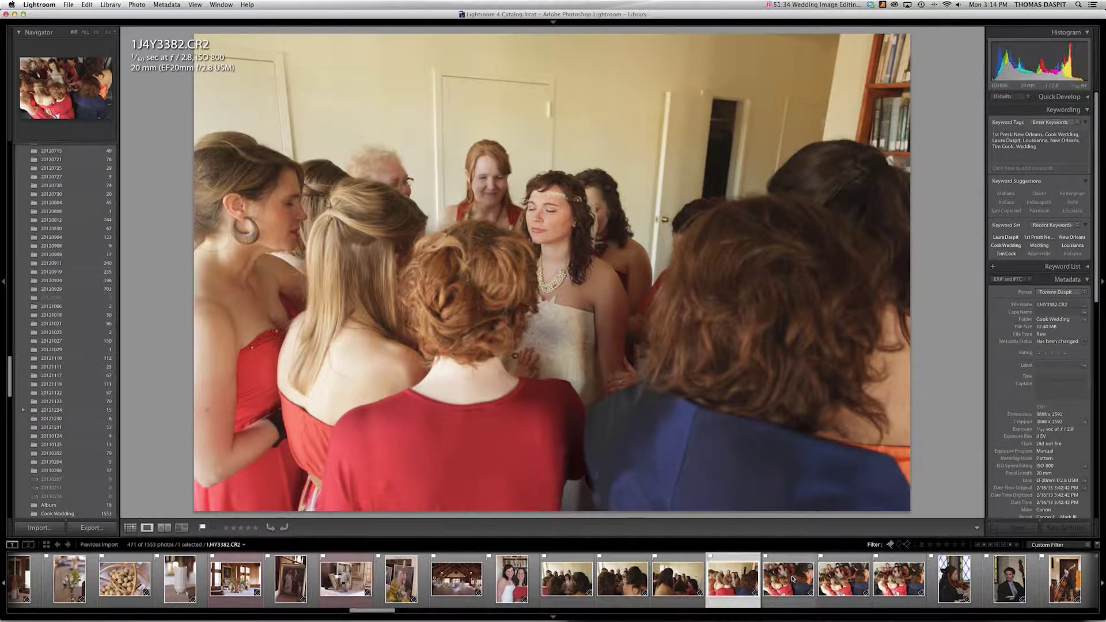
left_click(789, 578)
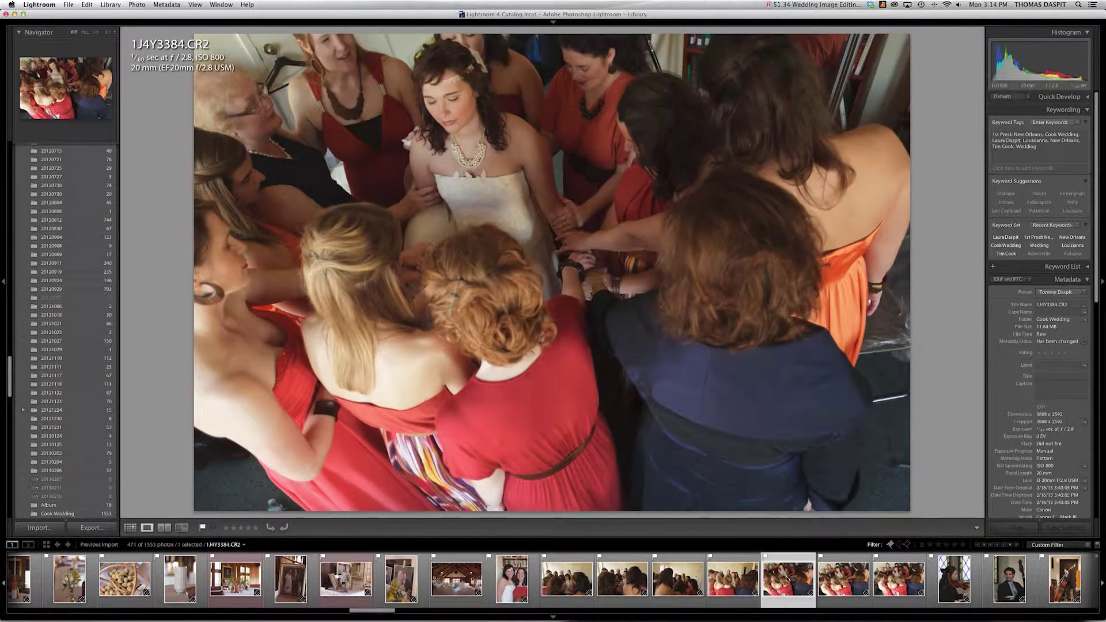
left_click(612, 591)
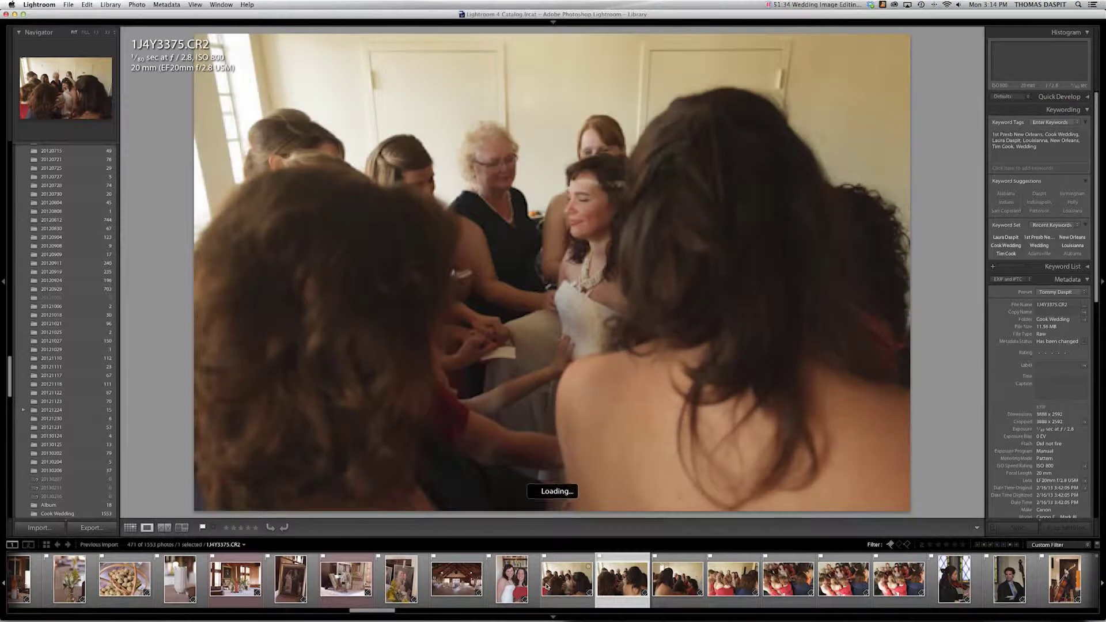
left_click(539, 587)
left_click(587, 586)
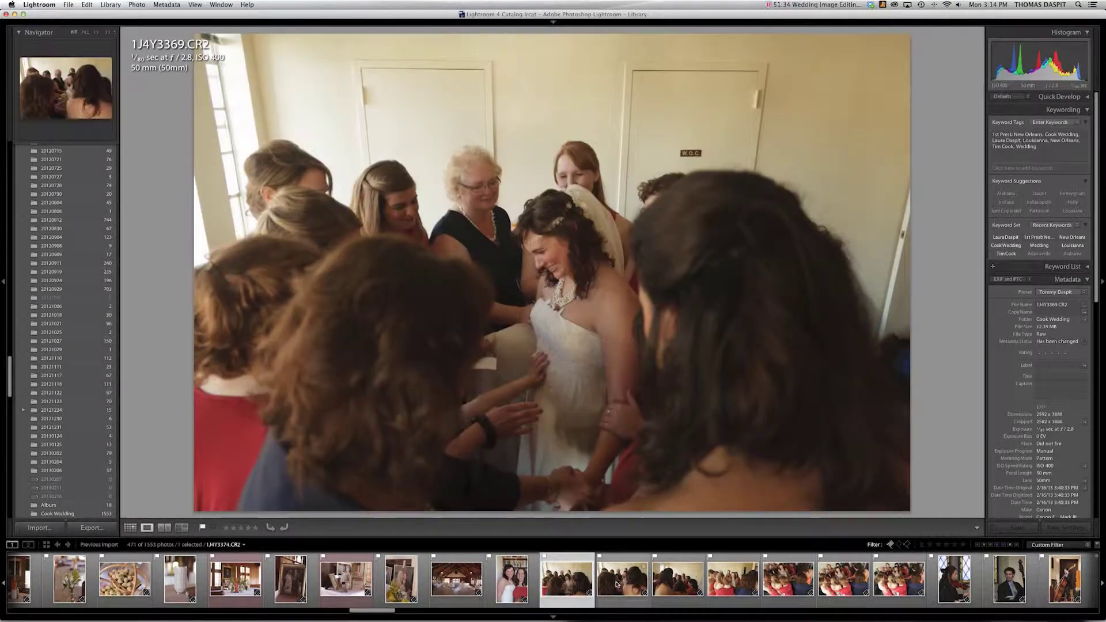
Return to the overhead prayer circle shots and give 1J4Y3385.CR2 the red color label.
left_click(776, 575)
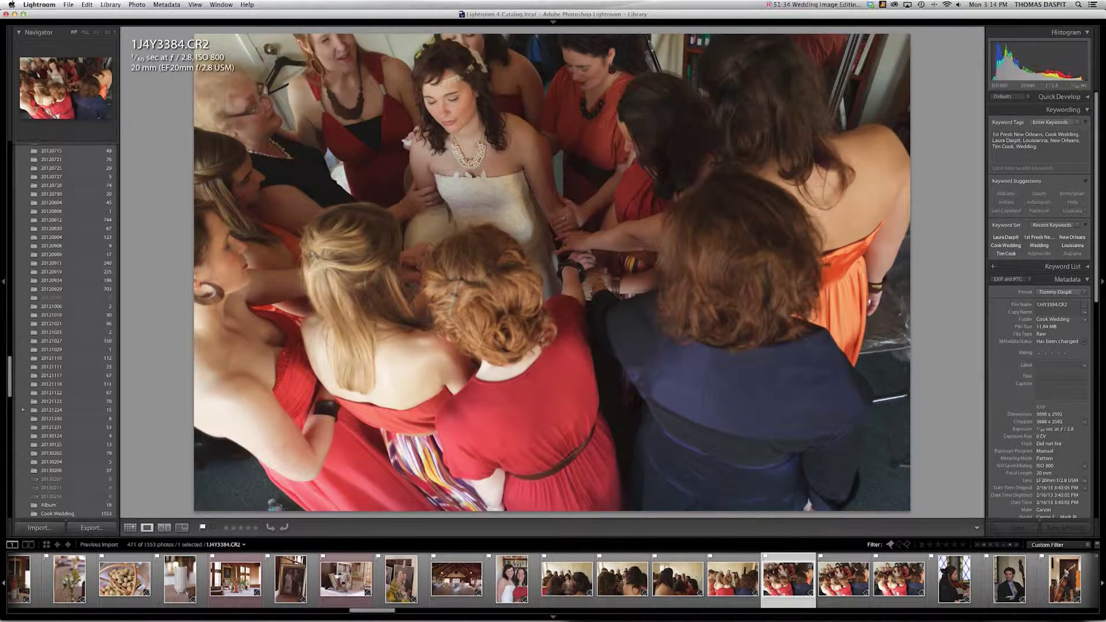
key("Right")
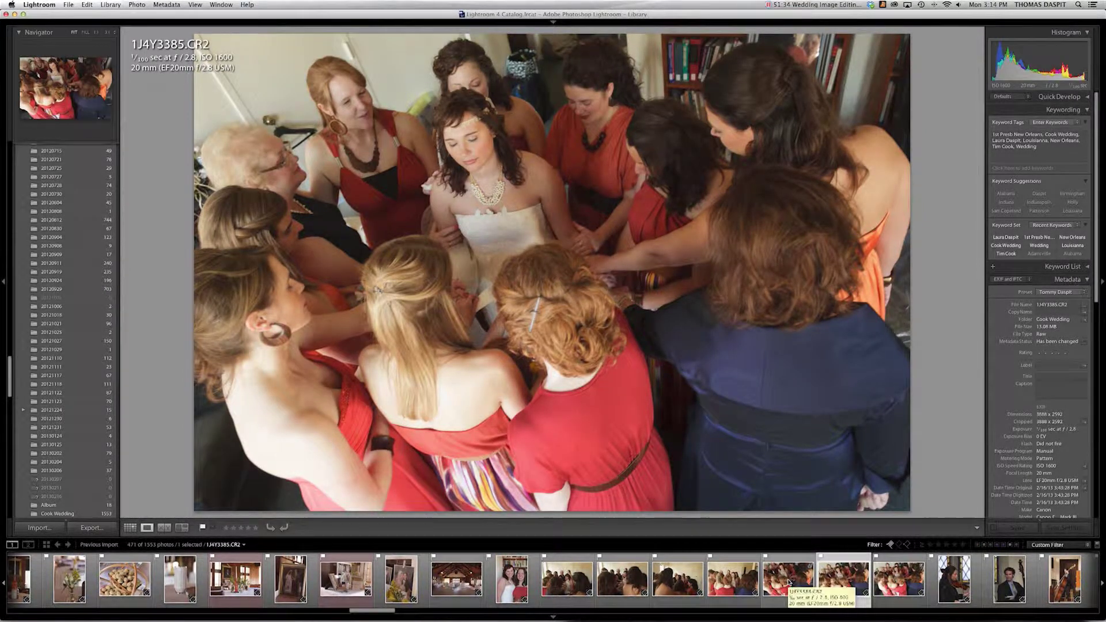
key("6")
Pass the violinist and double bass player portraits and give the wide church interior photo IMG_0143.CR2 the red color label.
scroll(771, 592, "down", 5)
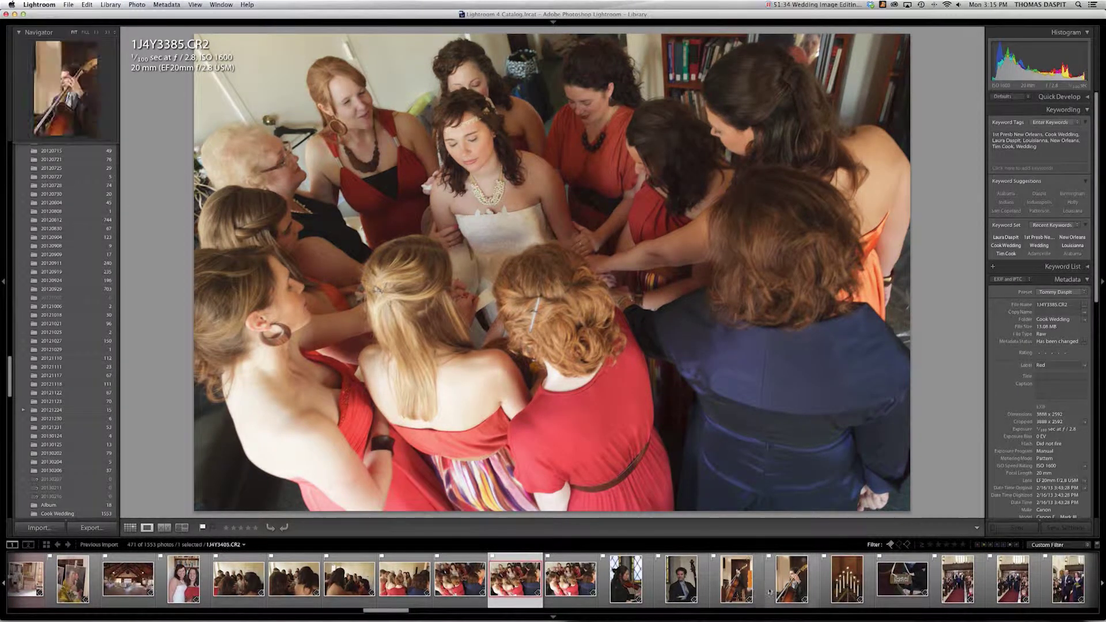
left_click(626, 581)
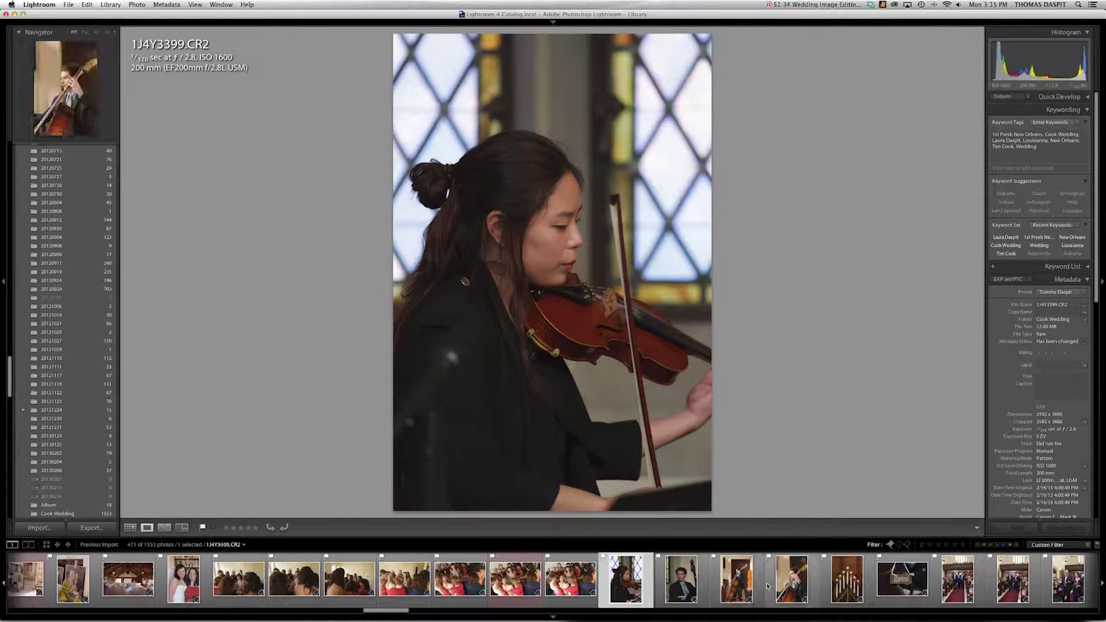
left_click(689, 587)
left_click(730, 583)
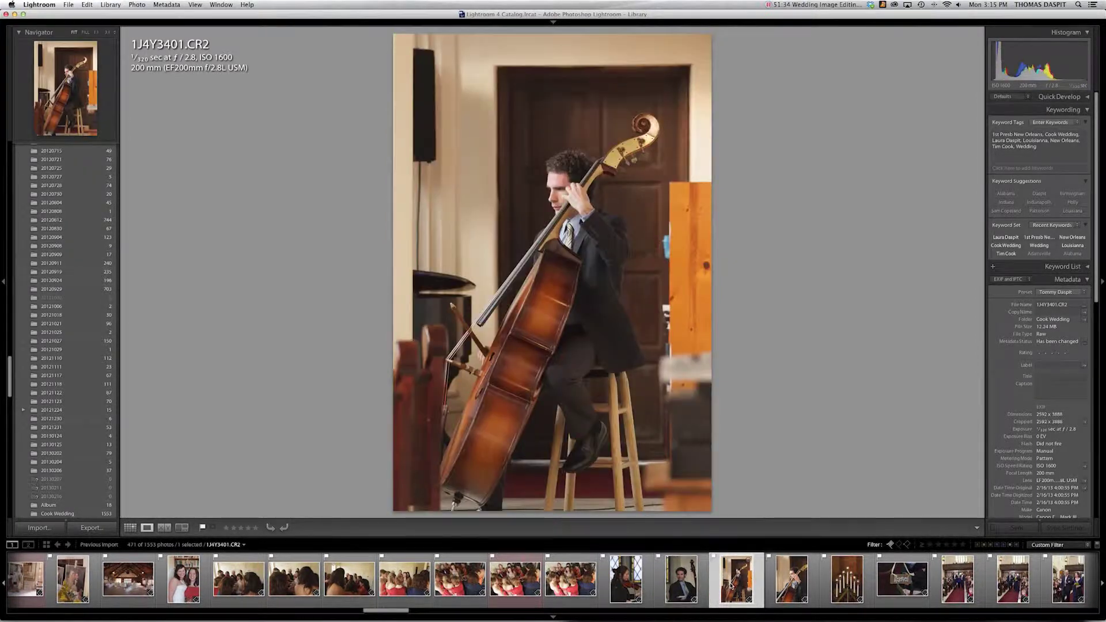
left_click(791, 584)
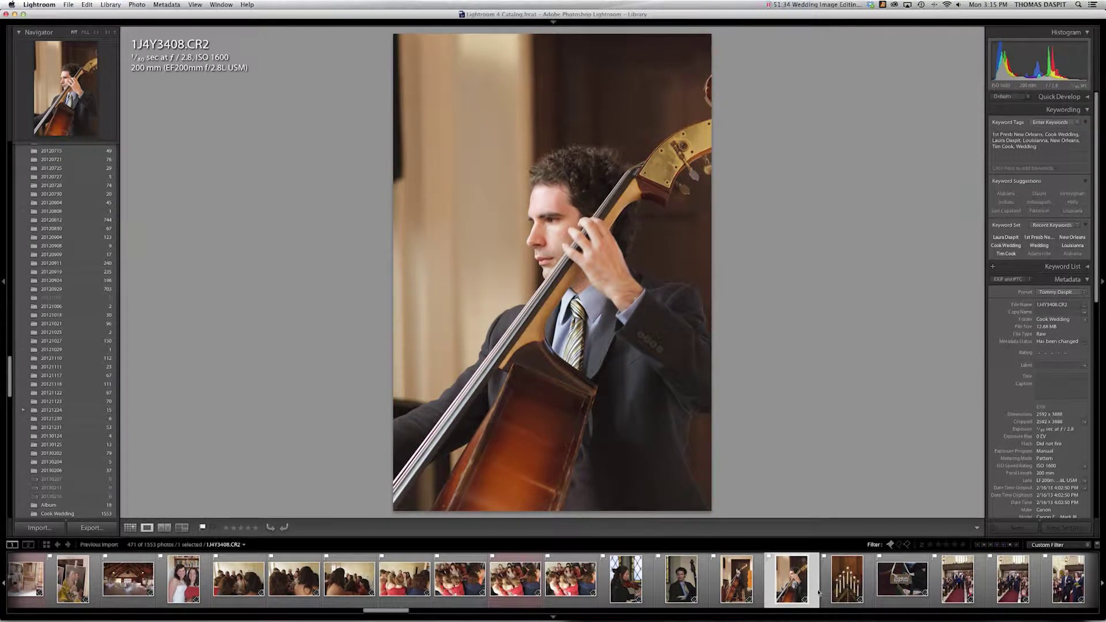
scroll(818, 593, "right", 12)
scroll(809, 594, "right", 10)
scroll(808, 592, "right", 5)
scroll(805, 592, "right", 11)
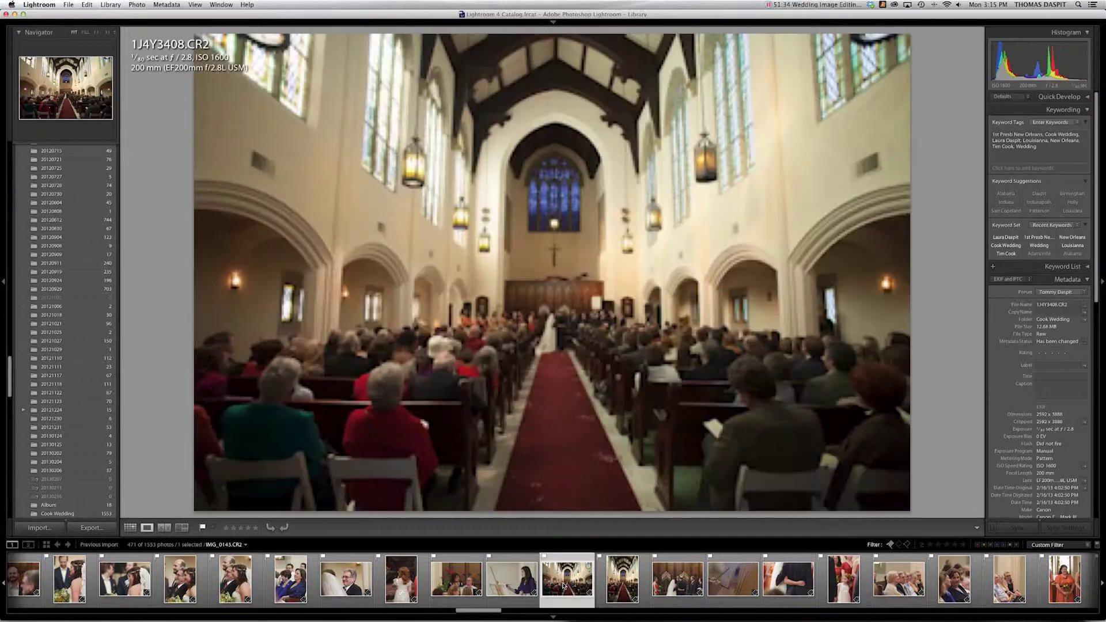
left_click(566, 582)
key("6")
Examine the horizontal close-ups of the bride and groom with the officiant, comparing their expressions and gestures.
scroll(720, 585, "right", 3)
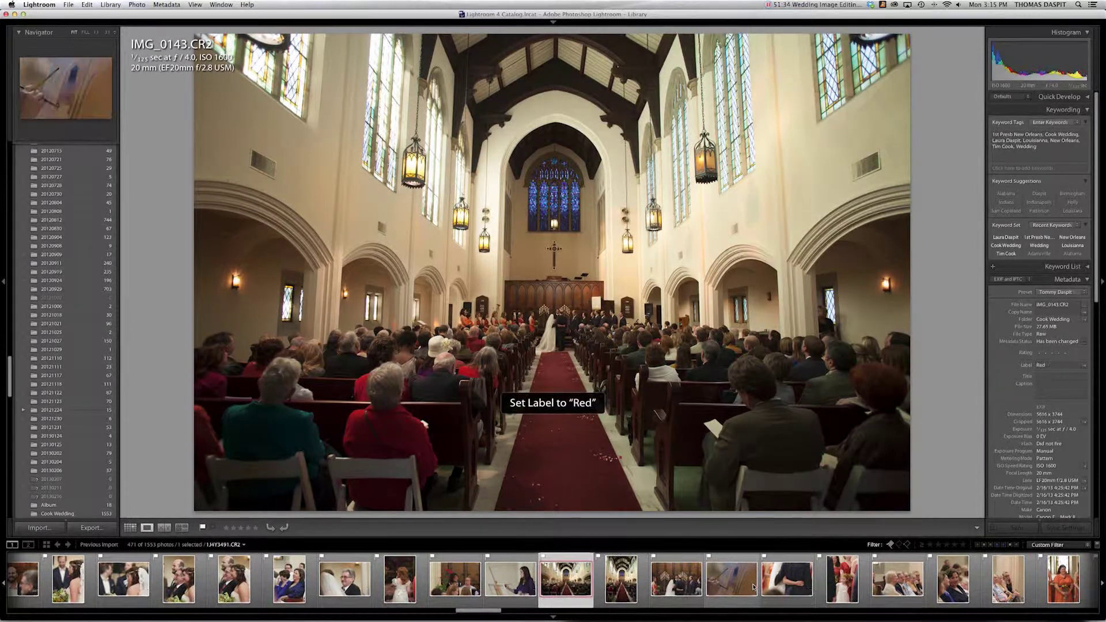
scroll(754, 588, "right", 7)
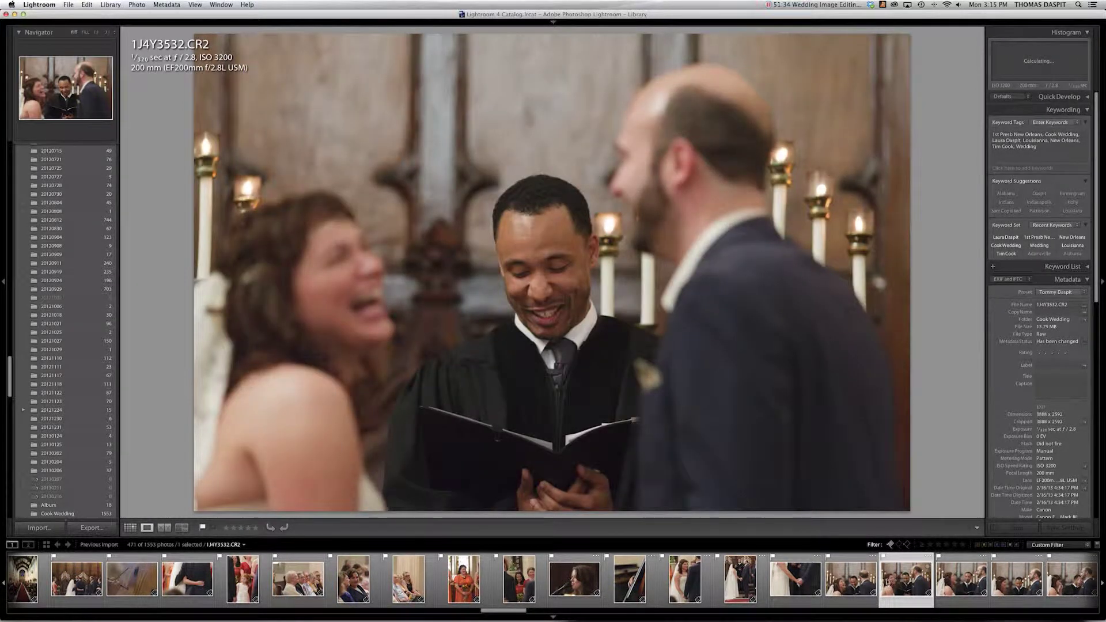
left_click(864, 582)
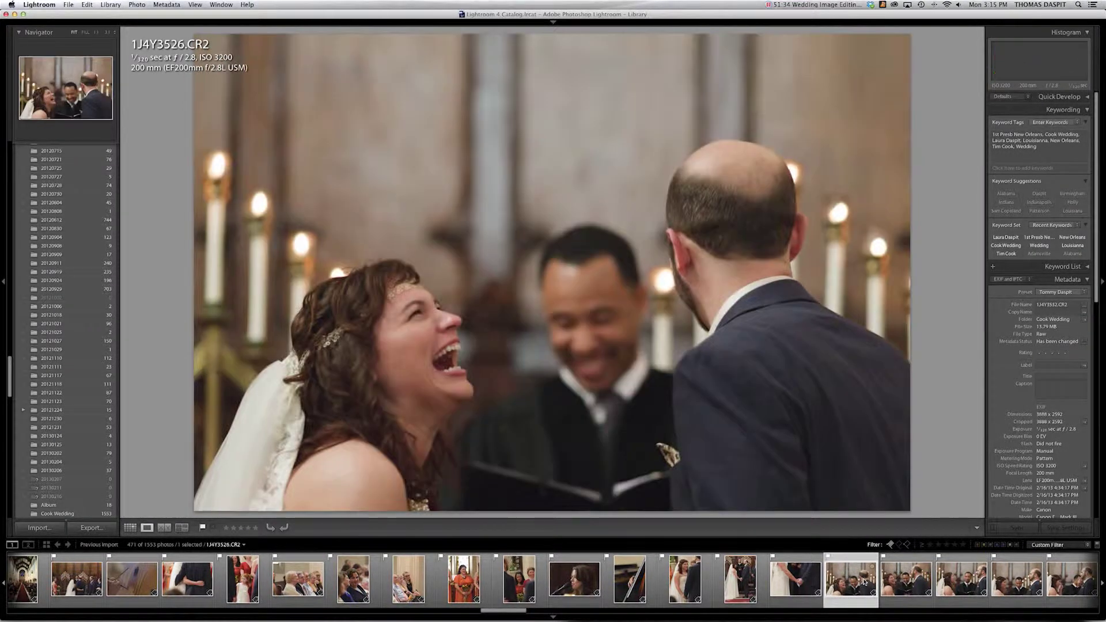
scroll(864, 583, "down", 4)
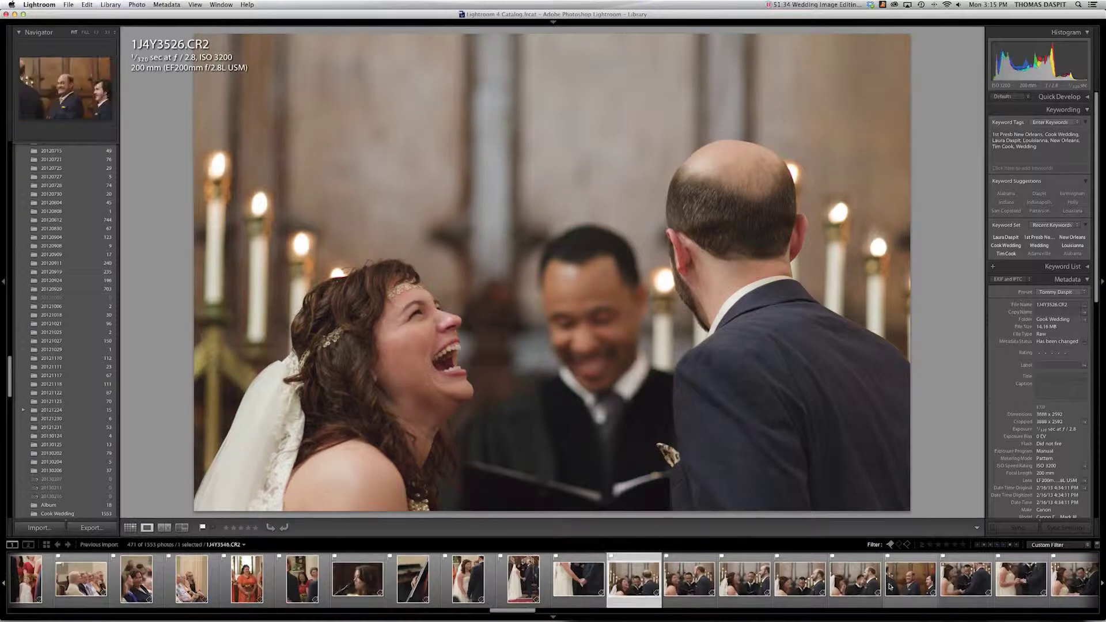
left_click(953, 582)
scroll(953, 582, "down", 8)
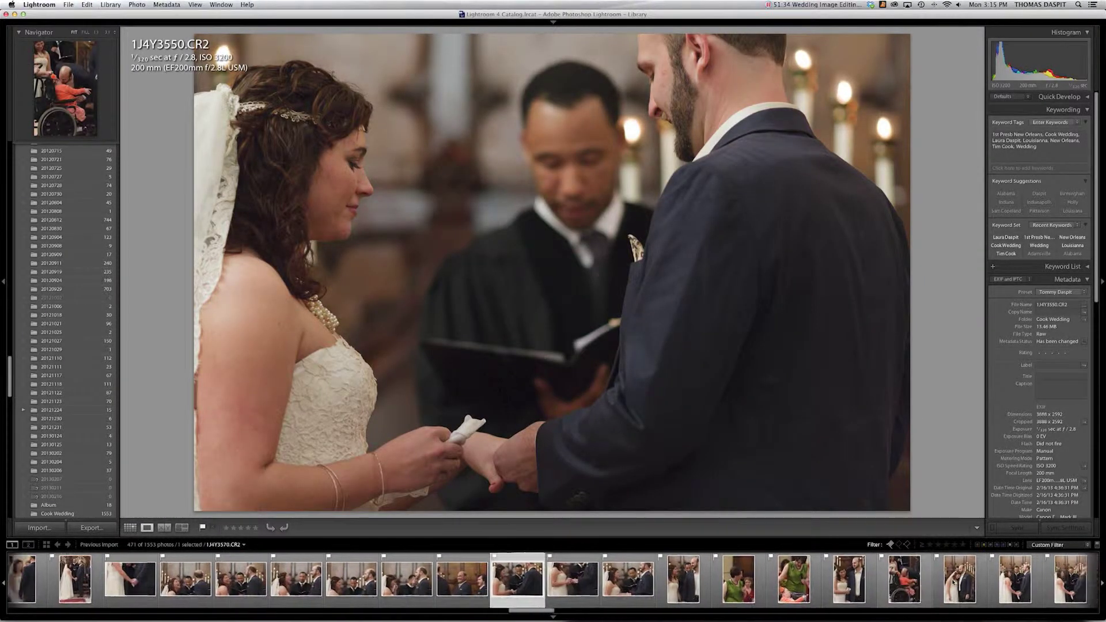
scroll(953, 581, "down", 4)
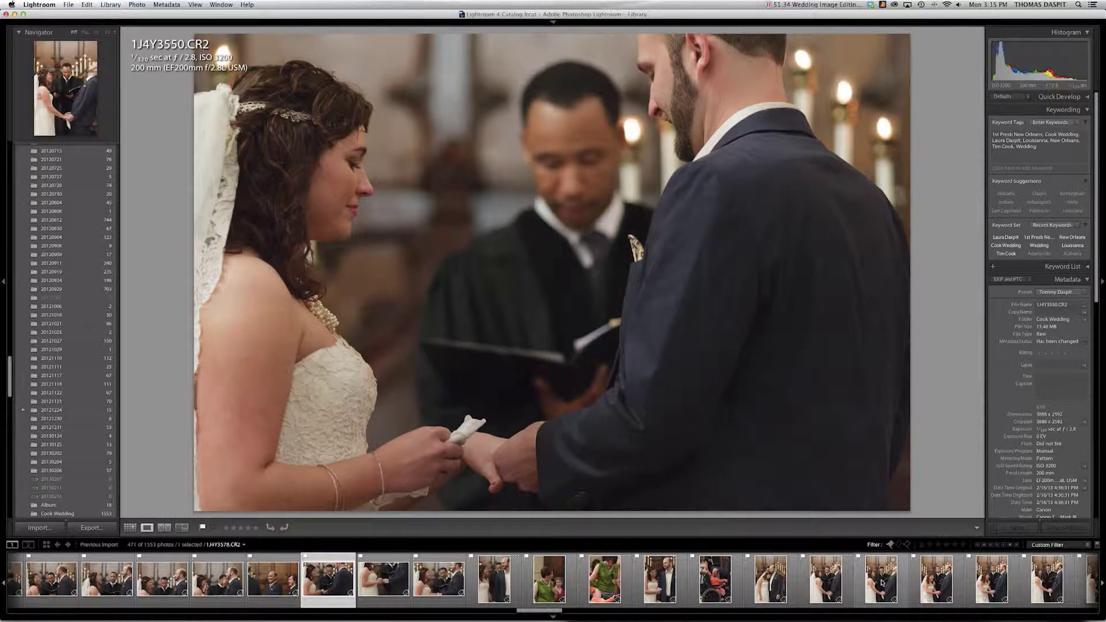
Examine the vertical altar shots of the couple holding hands and clapping during the vows.
left_click(952, 582)
scroll(921, 582, "down", 4)
scroll(885, 582, "down", 3)
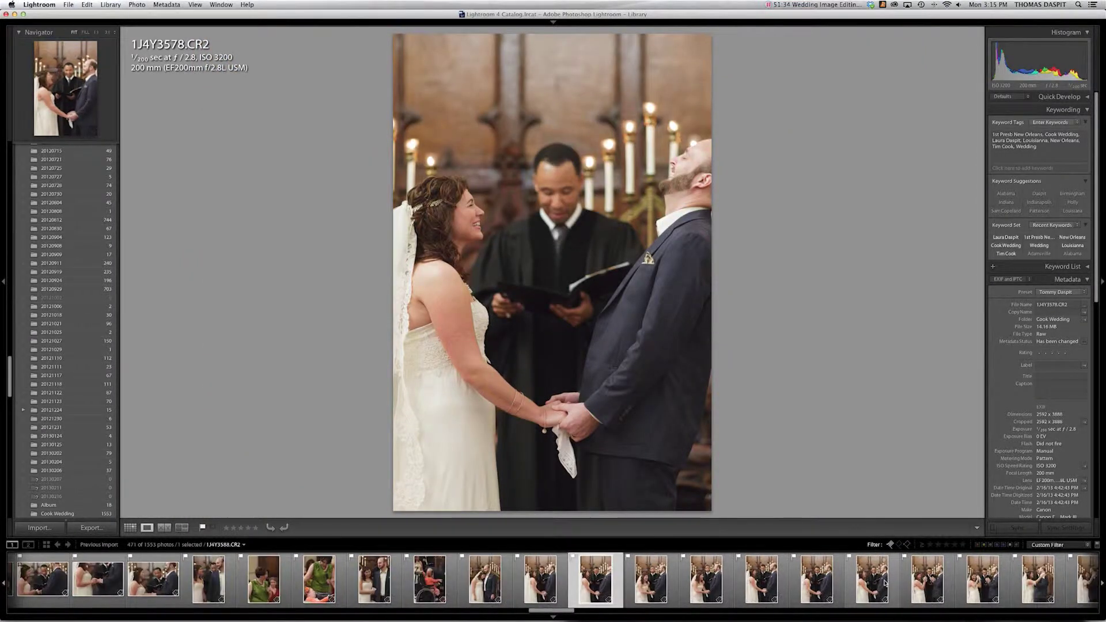
left_click(905, 581)
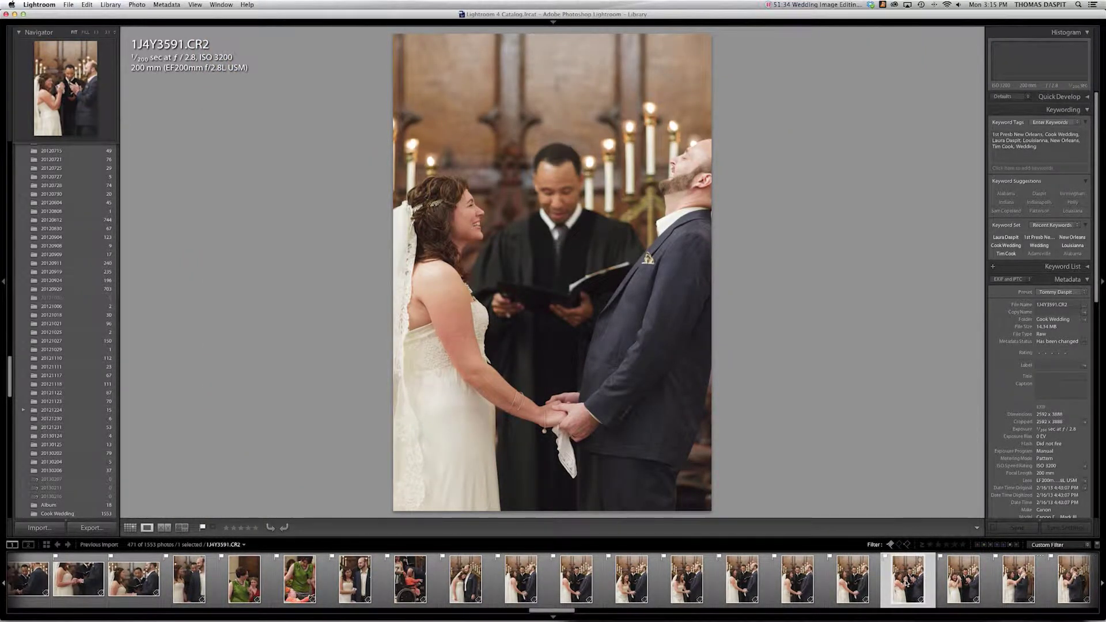
left_click(906, 581)
scroll(899, 581, "down", 3)
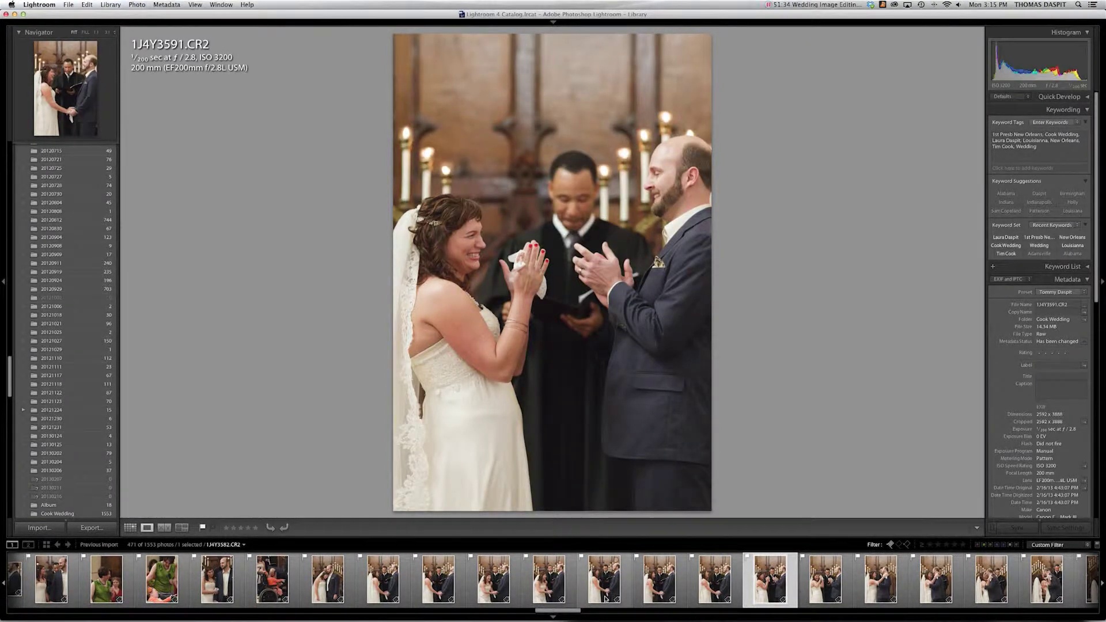
scroll(604, 582, "down", 8)
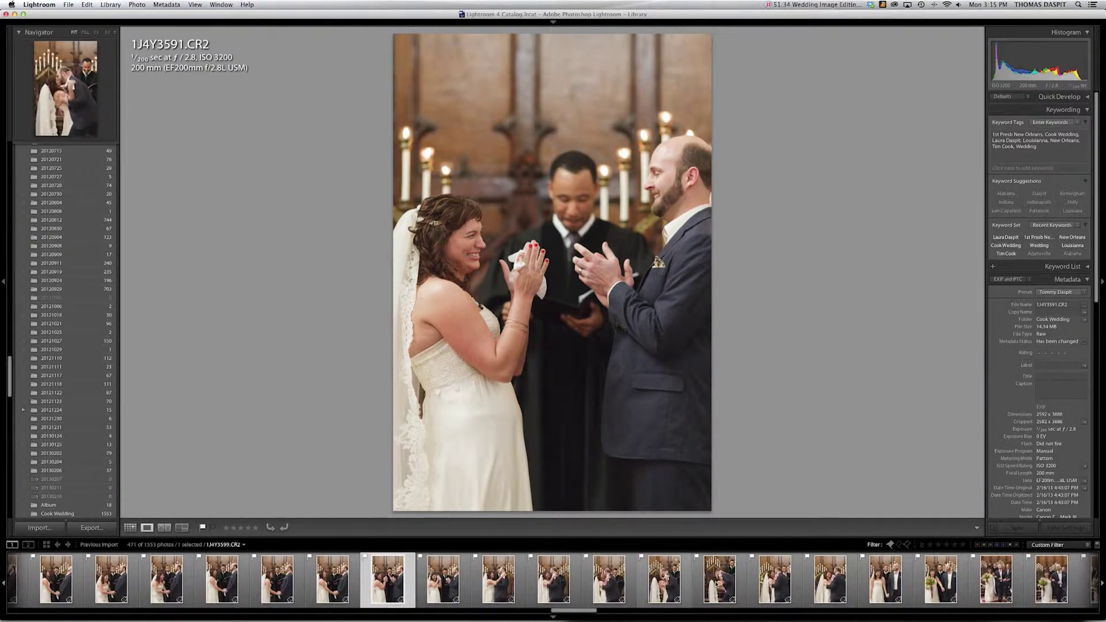
Check the couple's shots with the bouquet after the vows and give the dip kiss photo 1J4Y3603.CR2 the red color label.
left_click(940, 579)
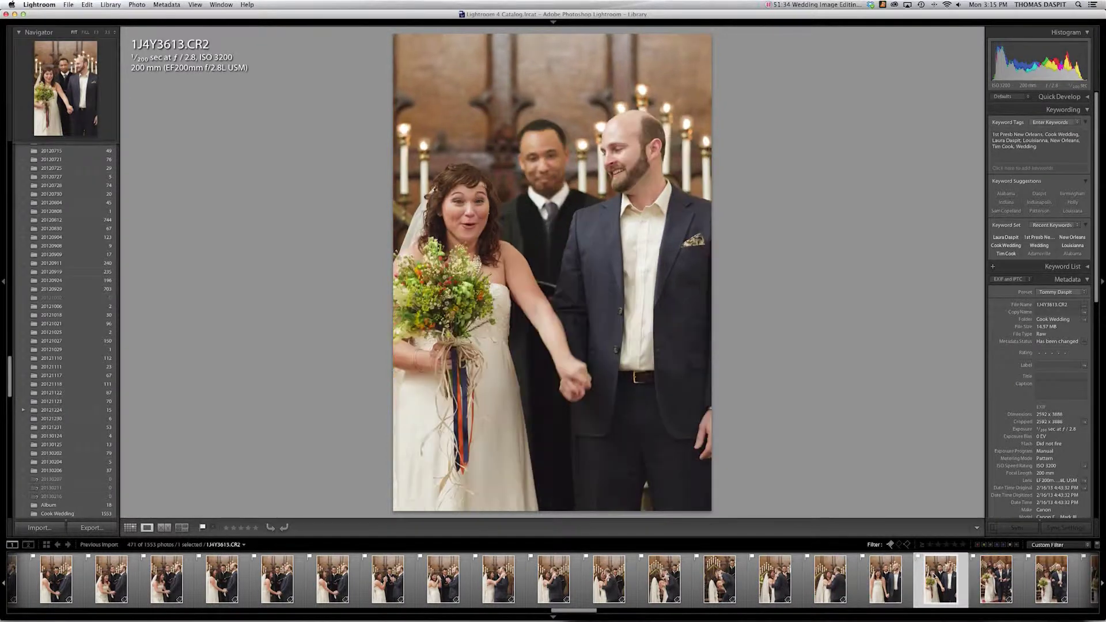
key("Right")
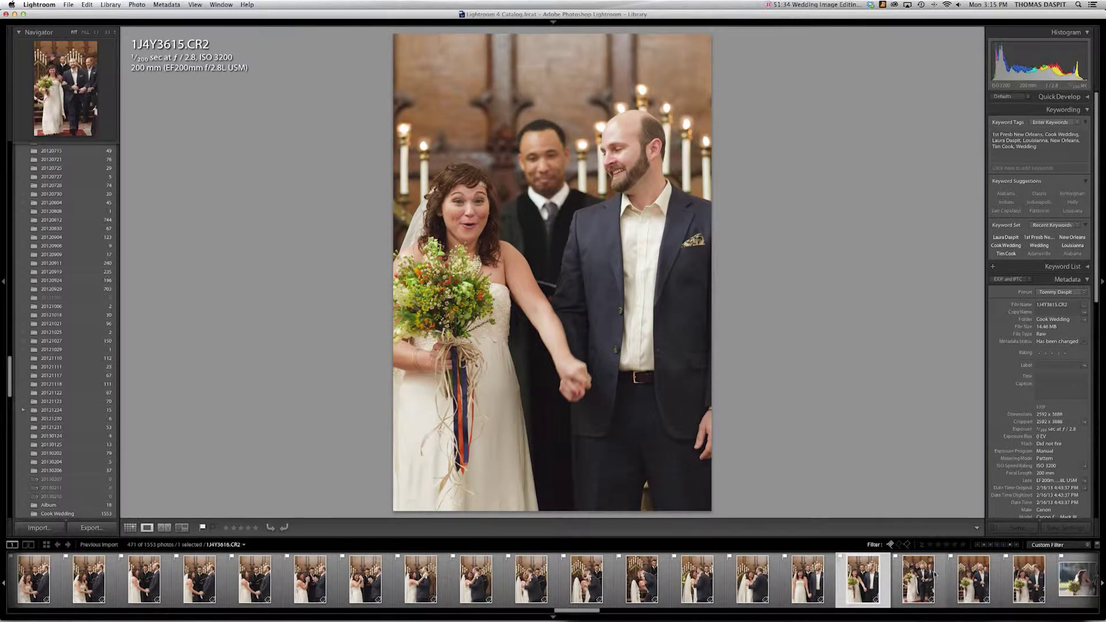
left_click(921, 581)
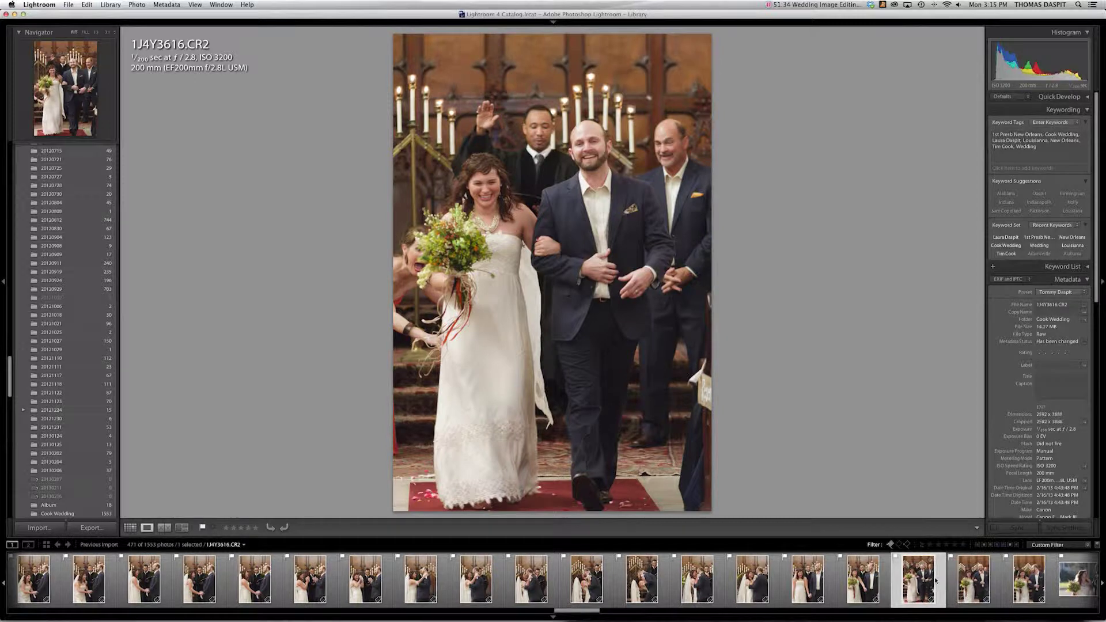
key("Right")
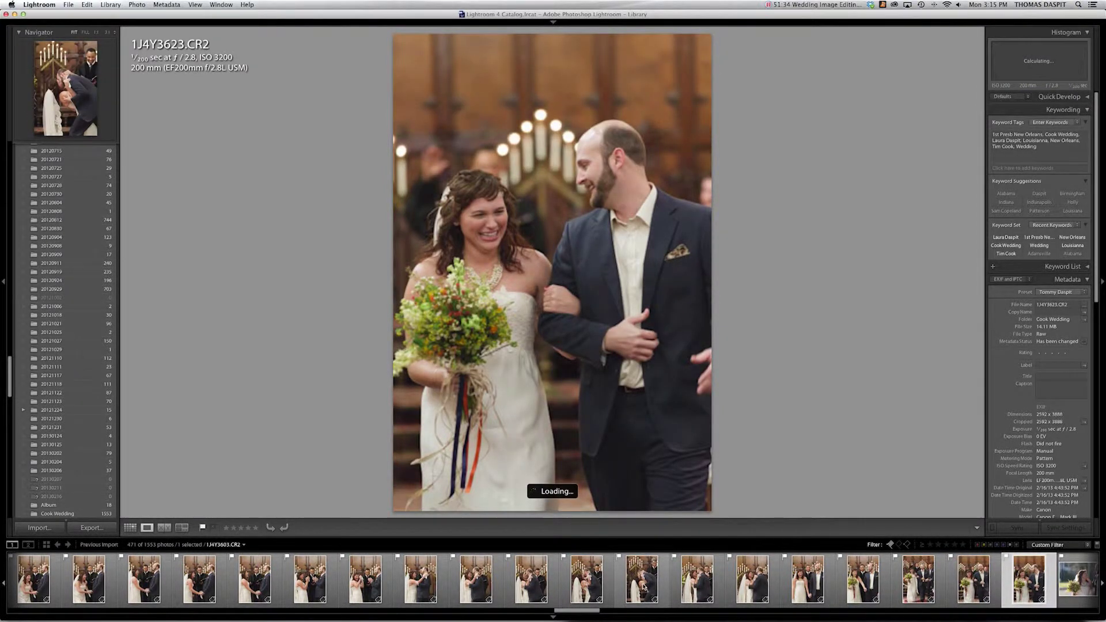
left_click(644, 588)
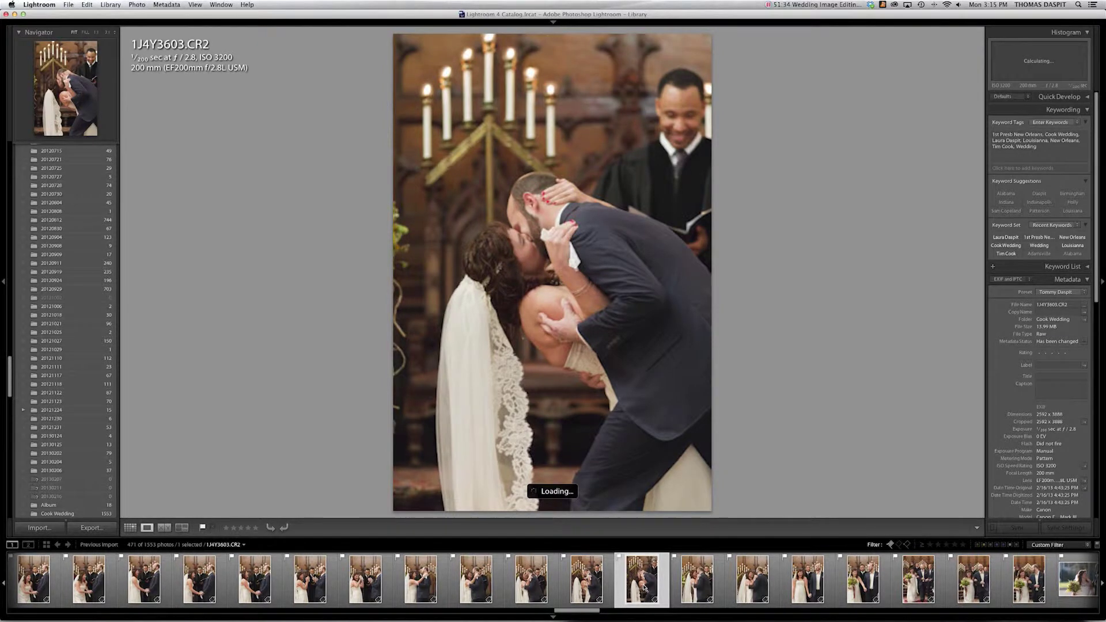
key("6")
Return to the vows sequence and give the laughing bride photo 1J4Y3579.CR2 the red color label.
scroll(639, 587, "up", 5)
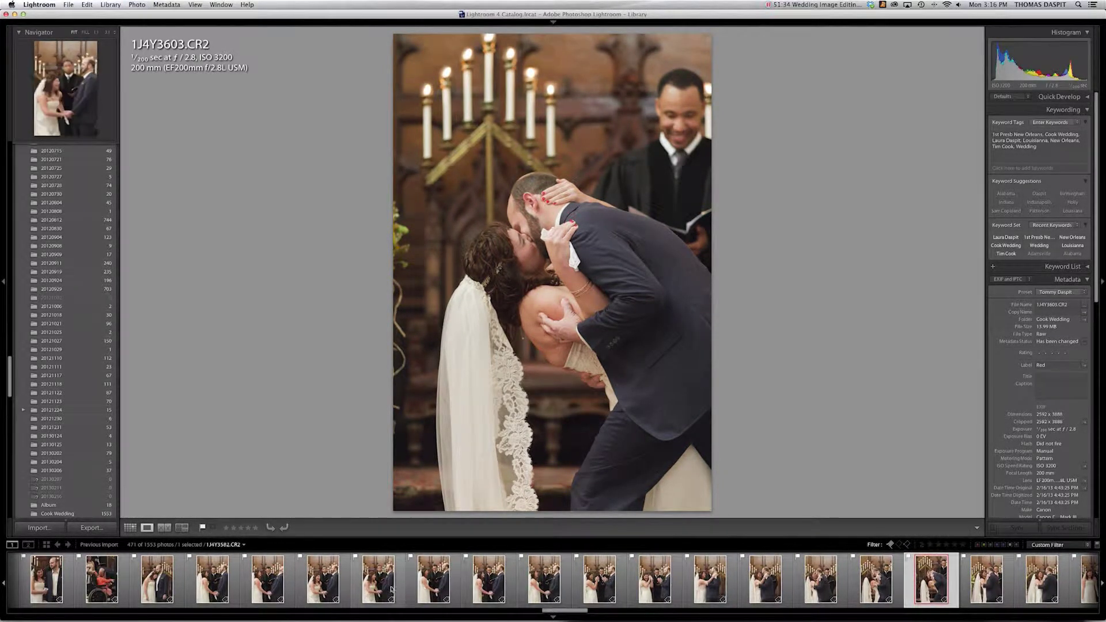
scroll(305, 581, "up", 2)
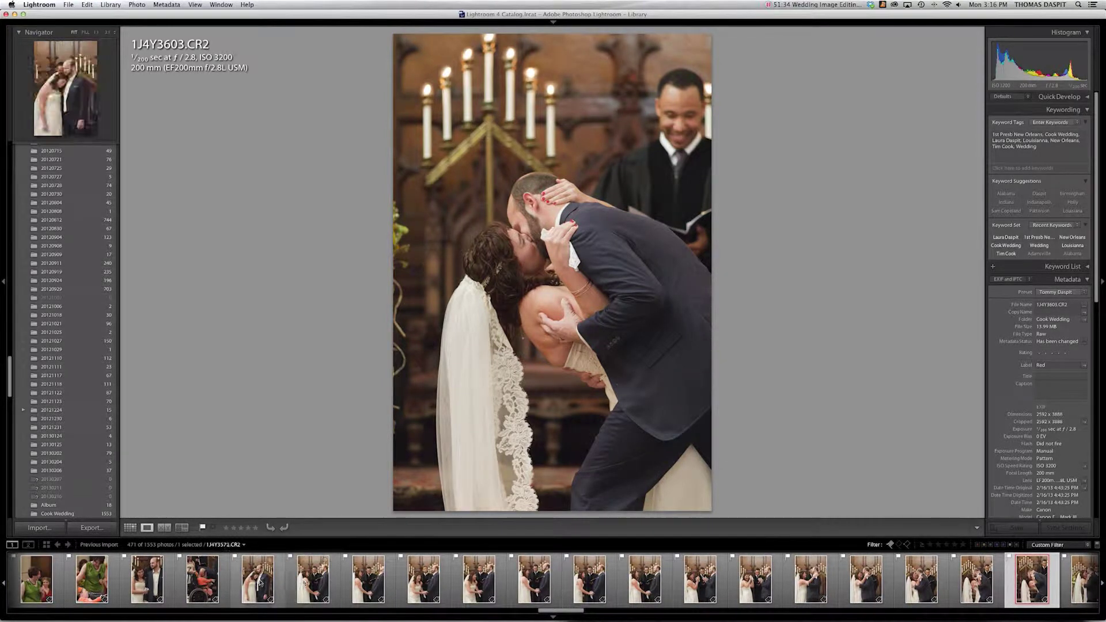
left_click(433, 582)
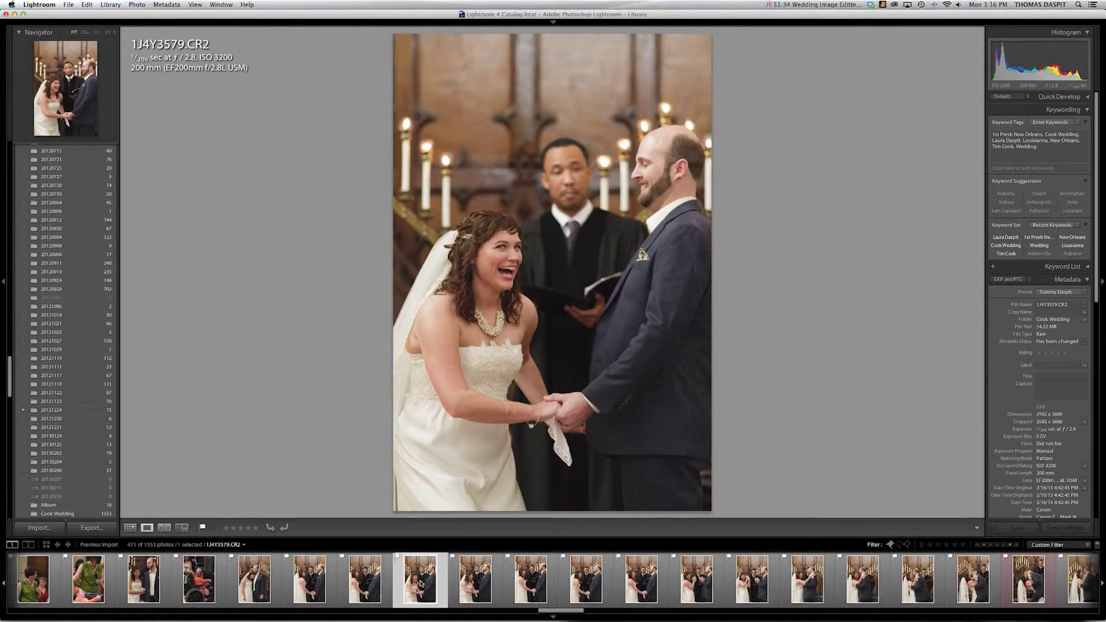
scroll(419, 585, "down", 10)
key("6")
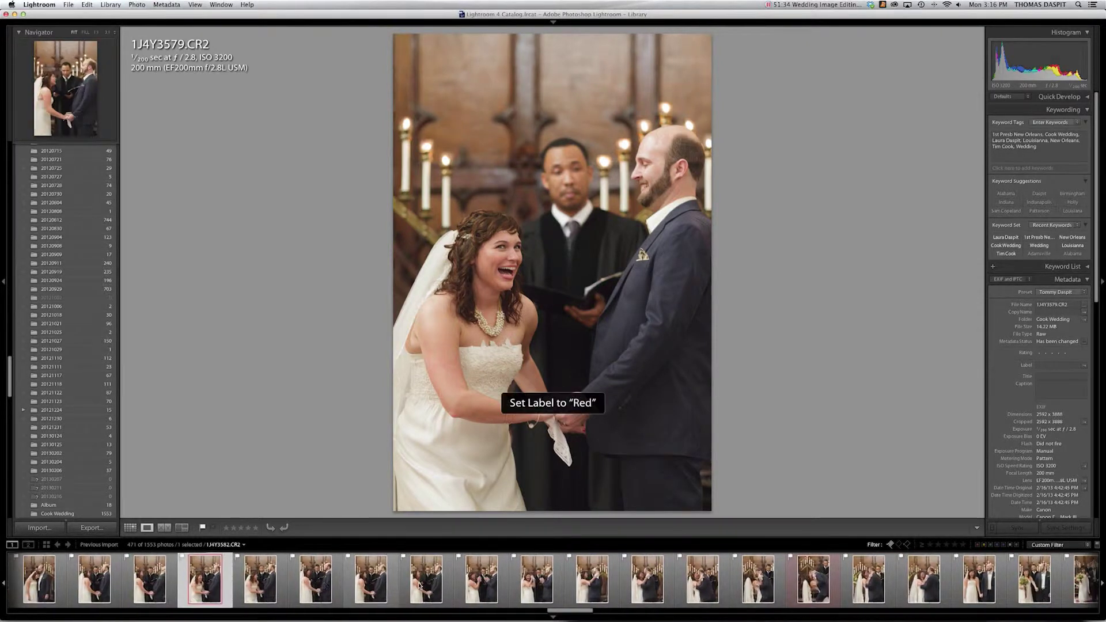
Browse ahead through the formal portraits at the altar to the bridal party group photos.
scroll(420, 584, "down", 5)
scroll(419, 585, "down", 7)
scroll(420, 585, "down", 14)
scroll(415, 586, "down", 4)
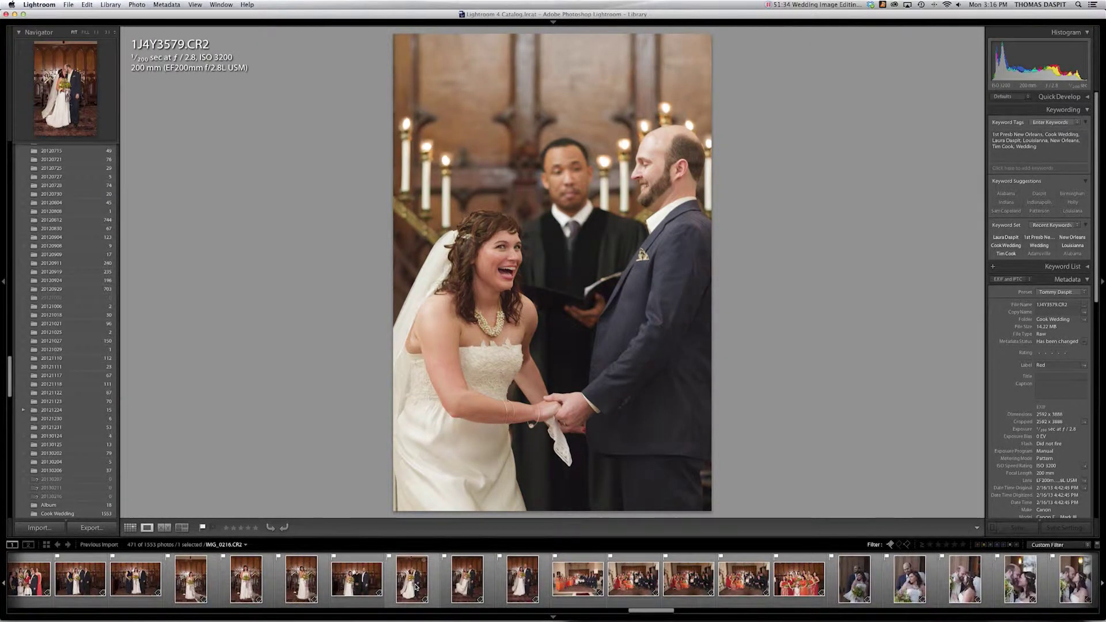
scroll(415, 586, "down", 4)
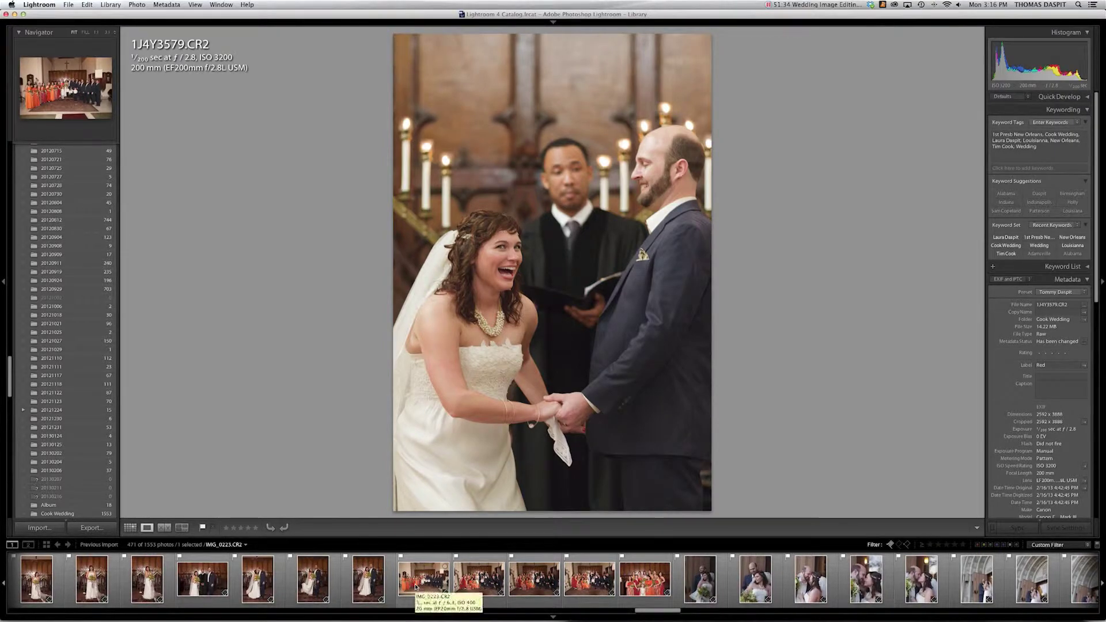